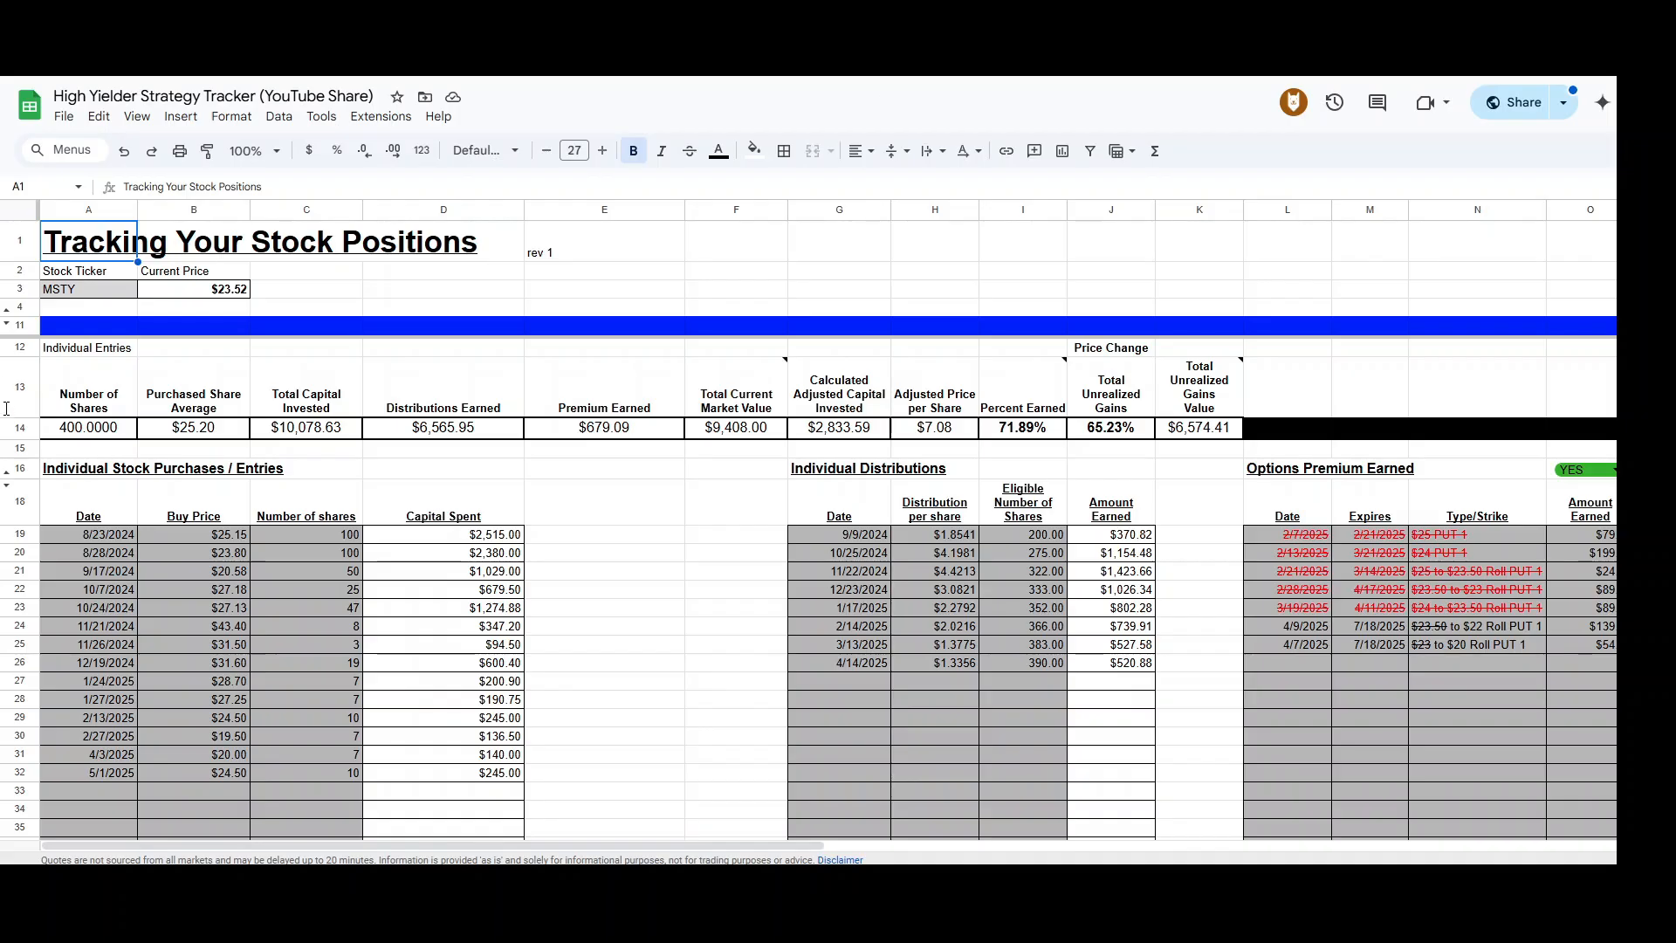
Step: Examine the ticker and current price cells, the stock purchases, distributions and options premium tables, and the Number of Shares summary
click(91, 284)
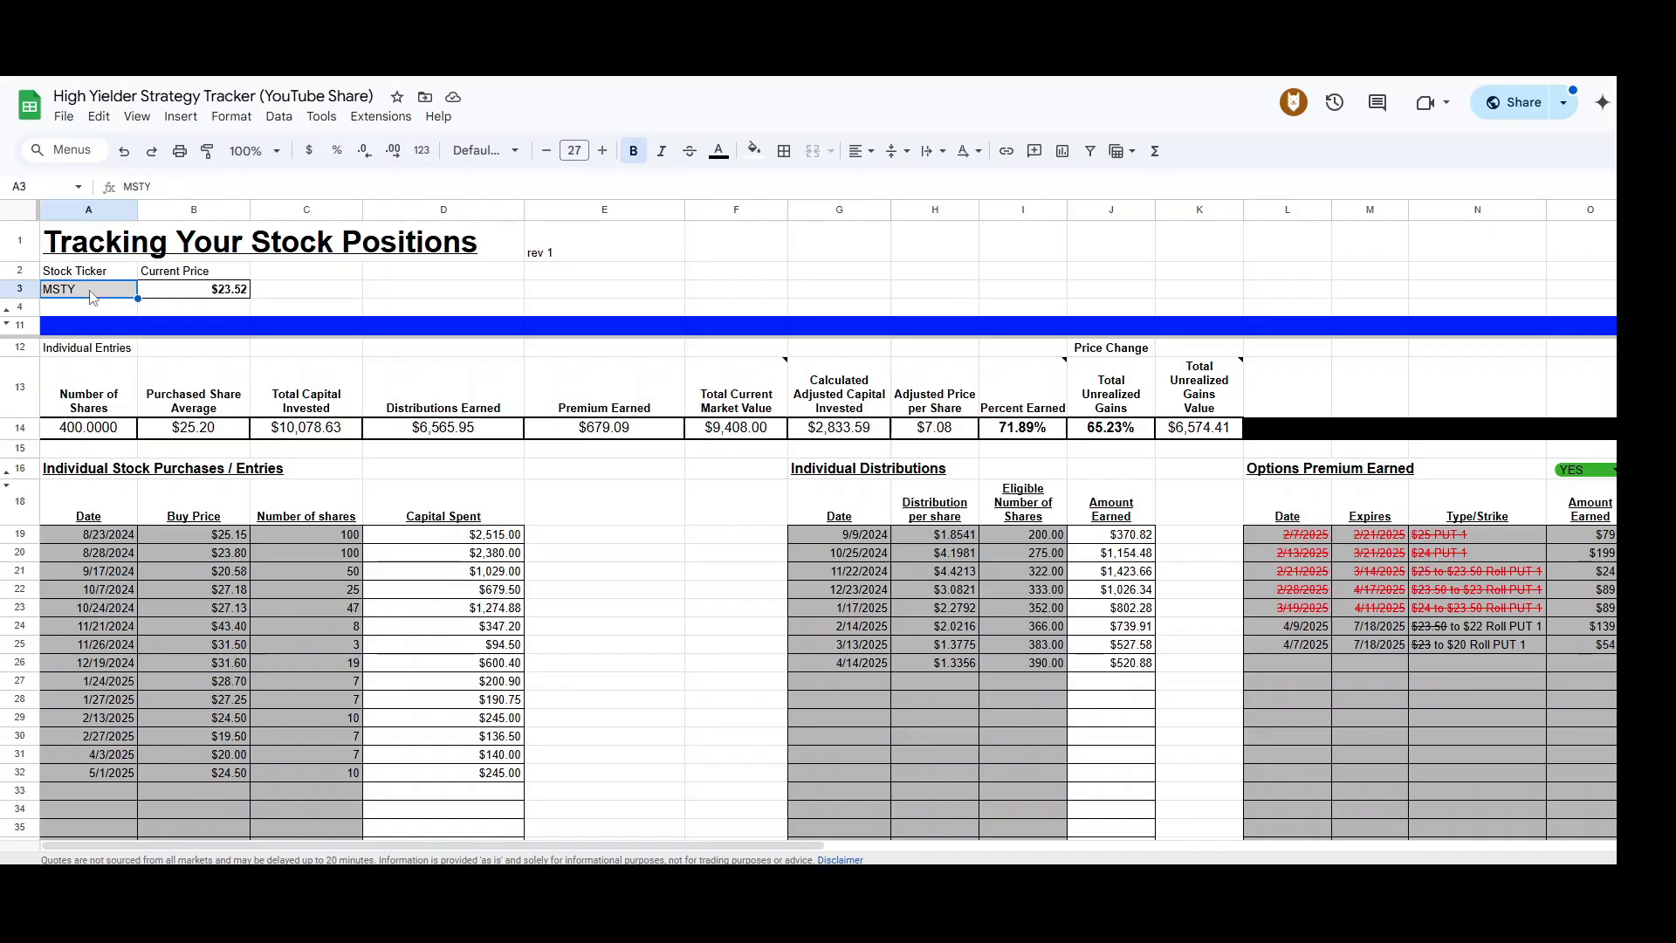
drag(92, 255, 75, 297)
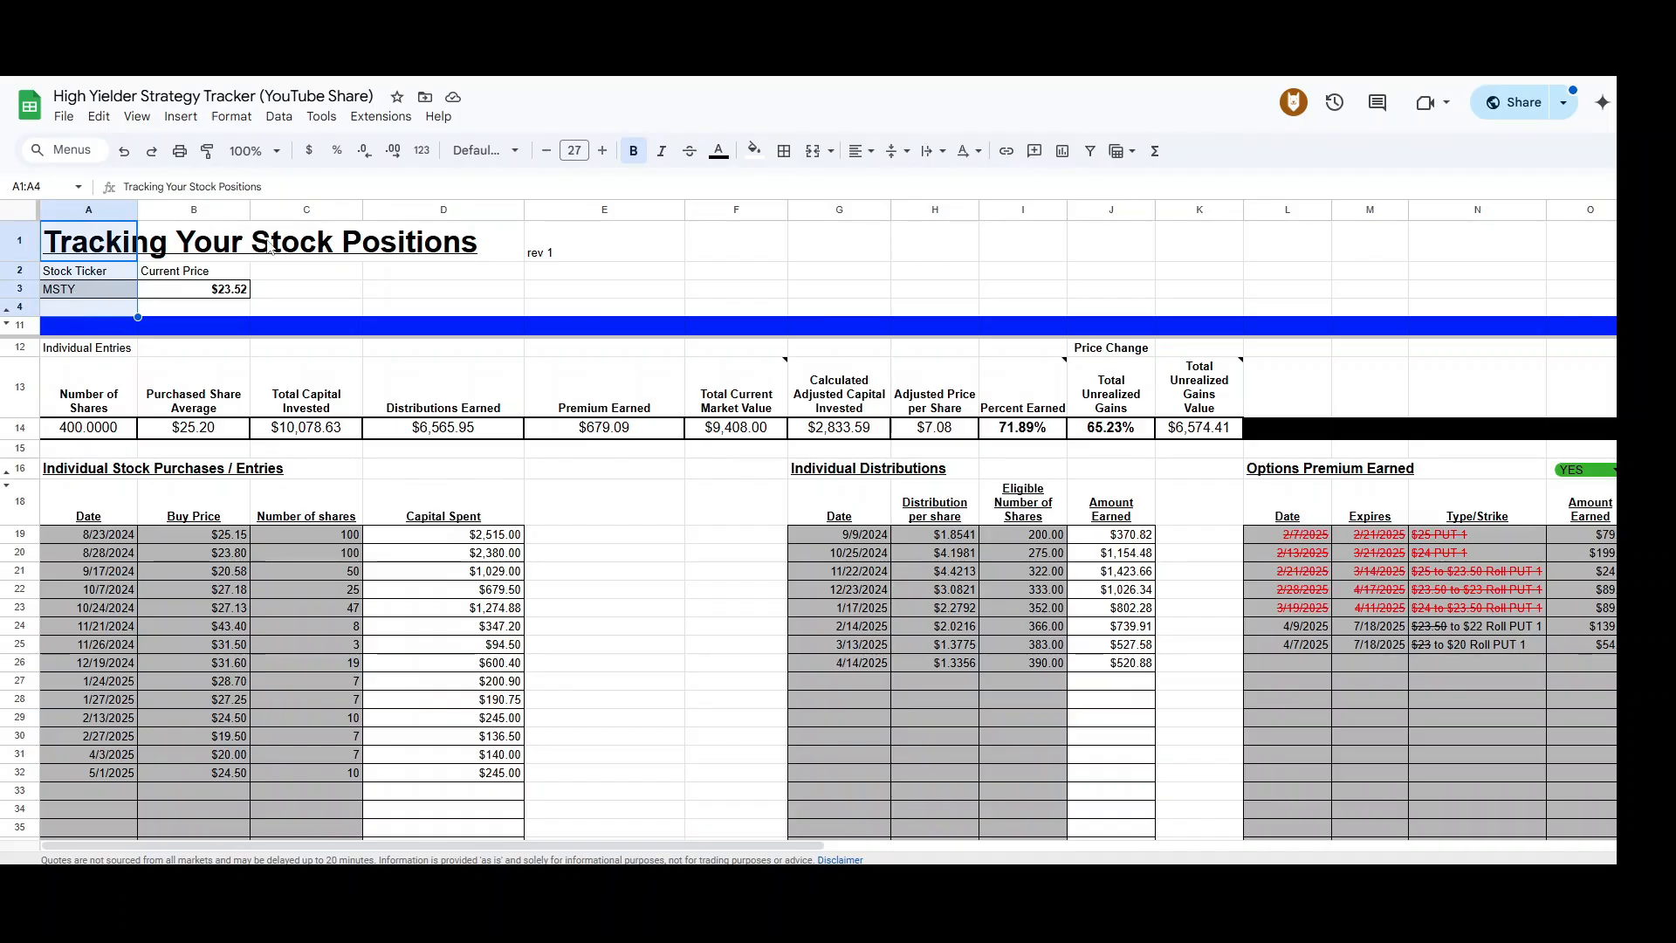
drag(194, 271, 230, 317)
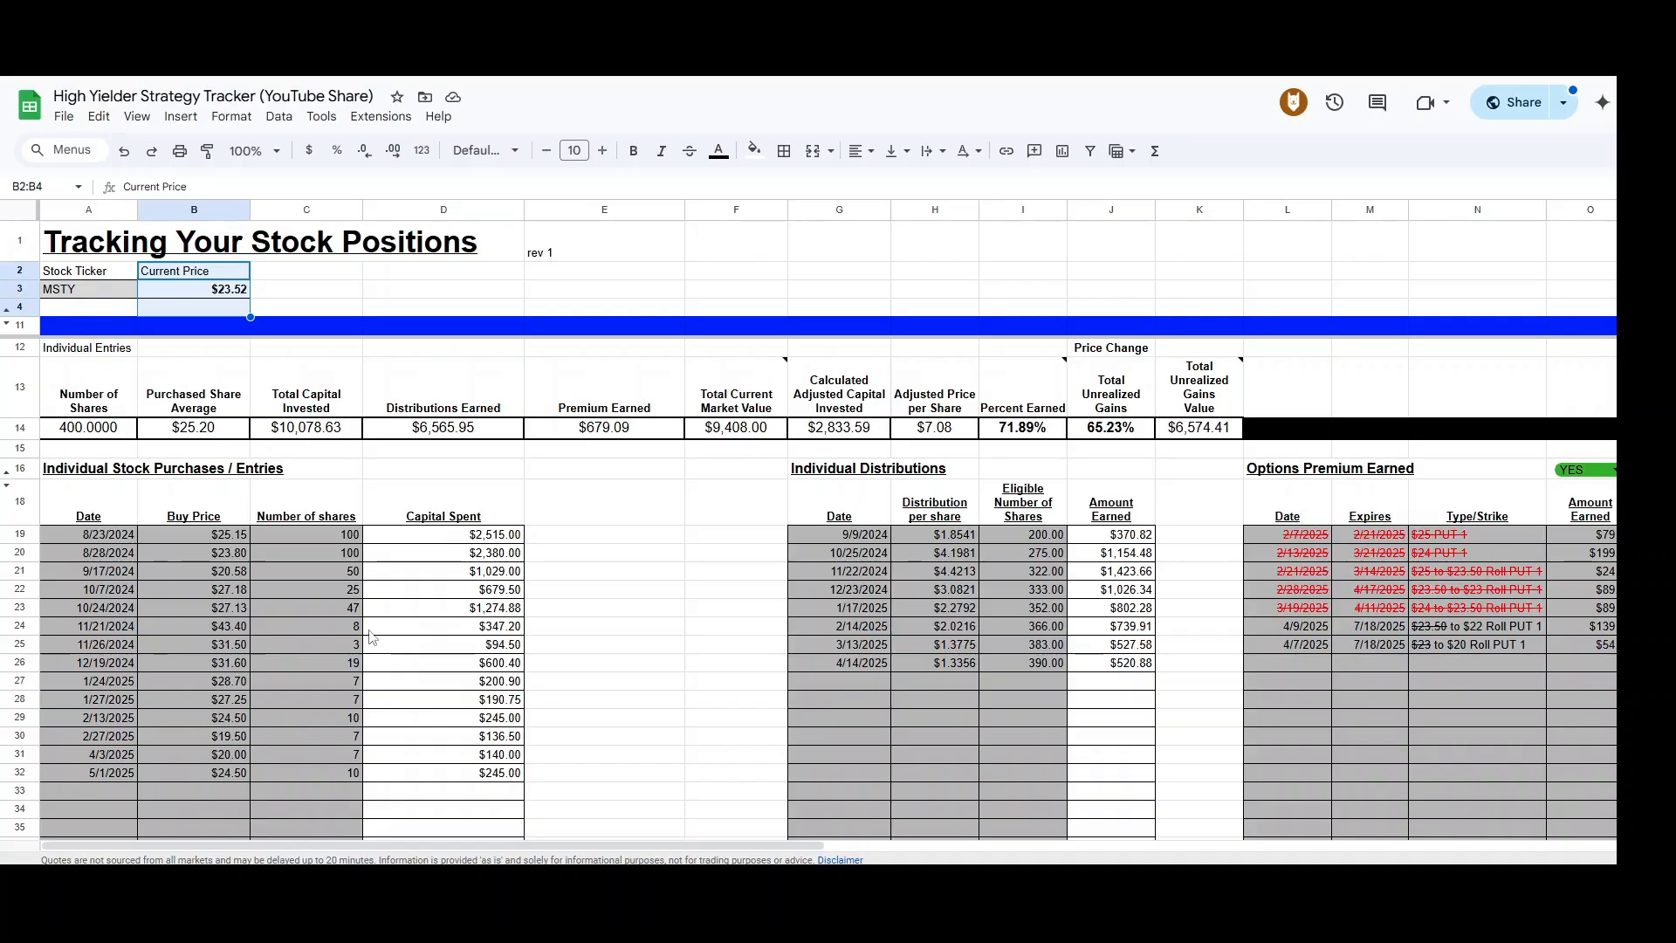
drag(127, 505, 361, 791)
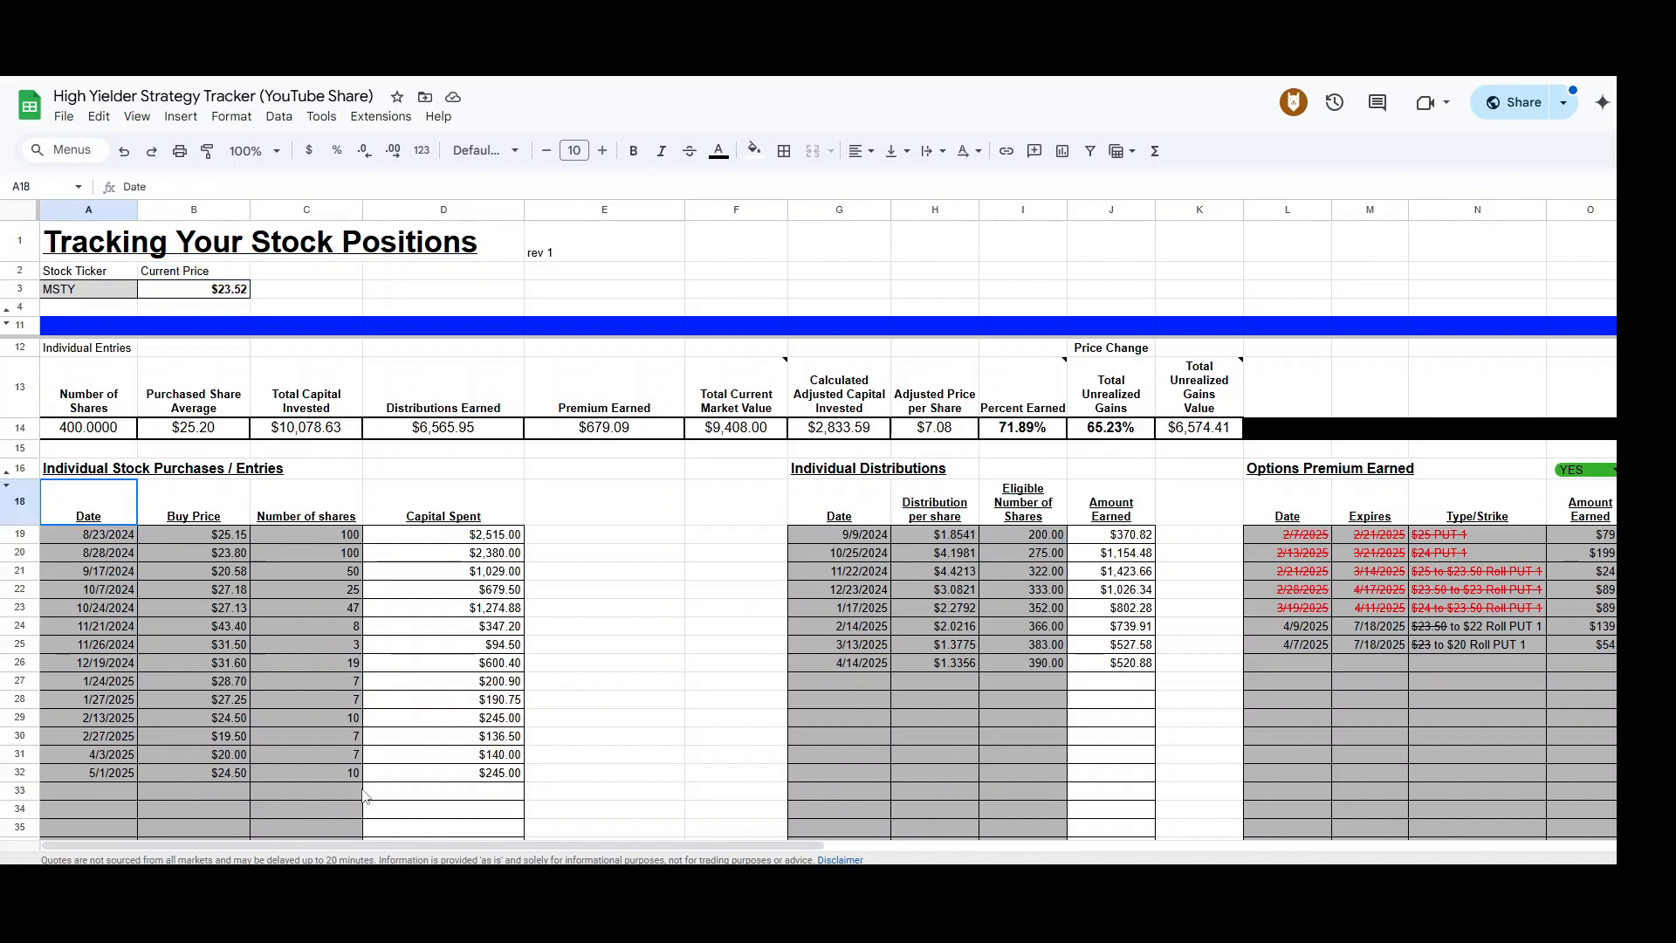
click(760, 470)
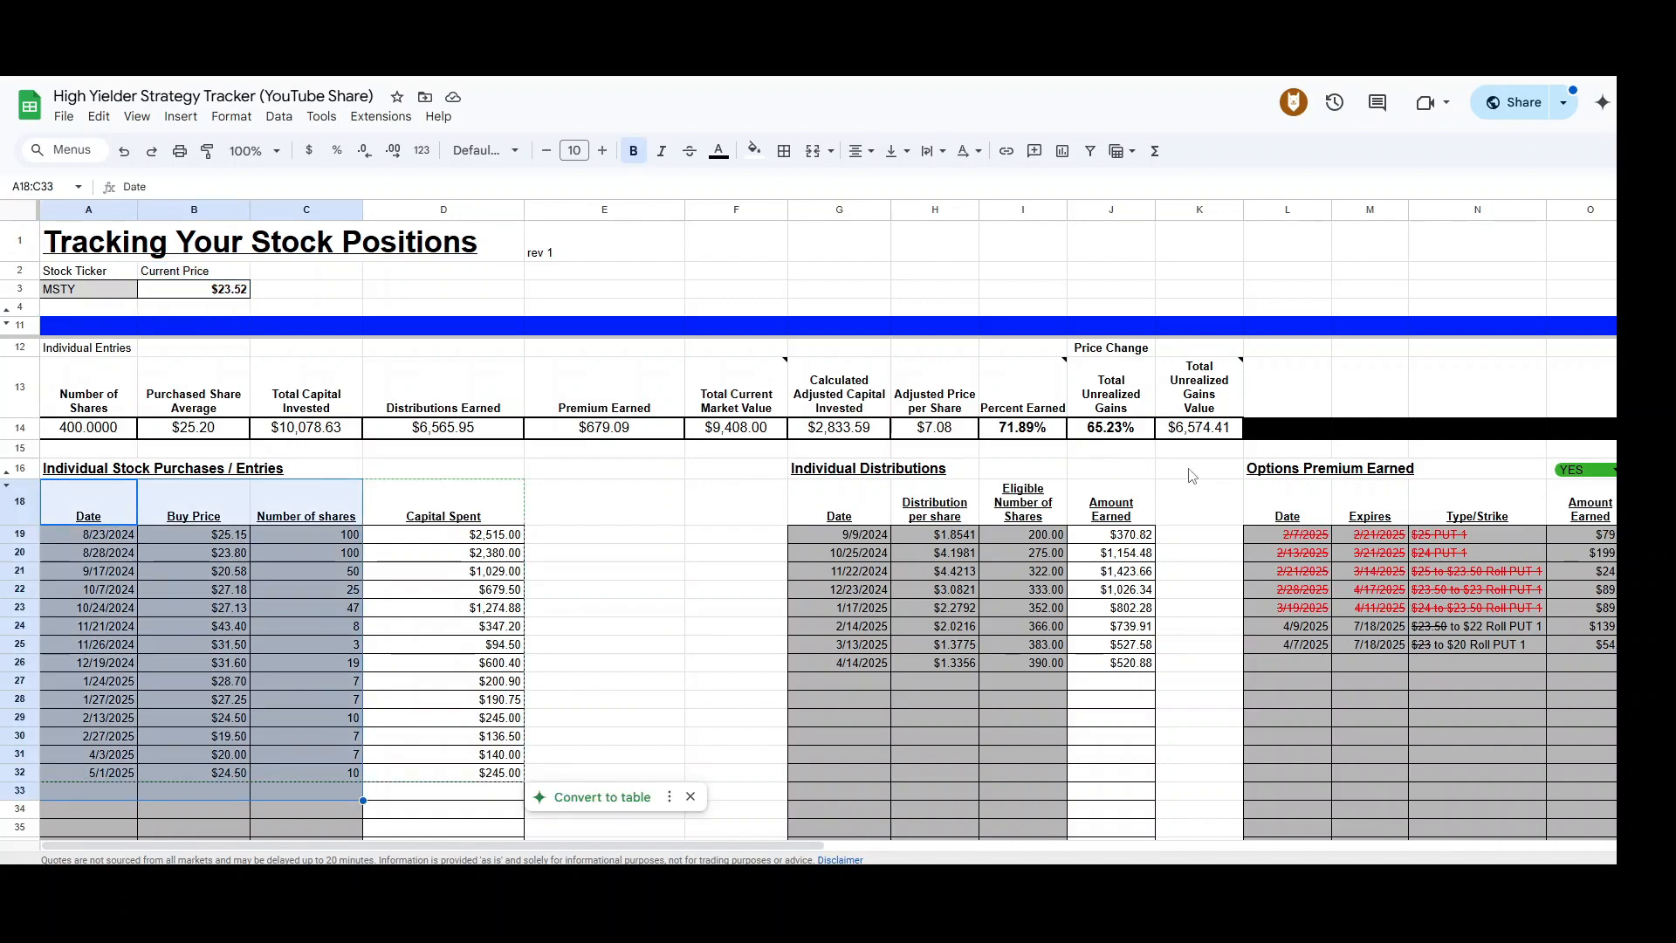
drag(1208, 489, 1193, 752)
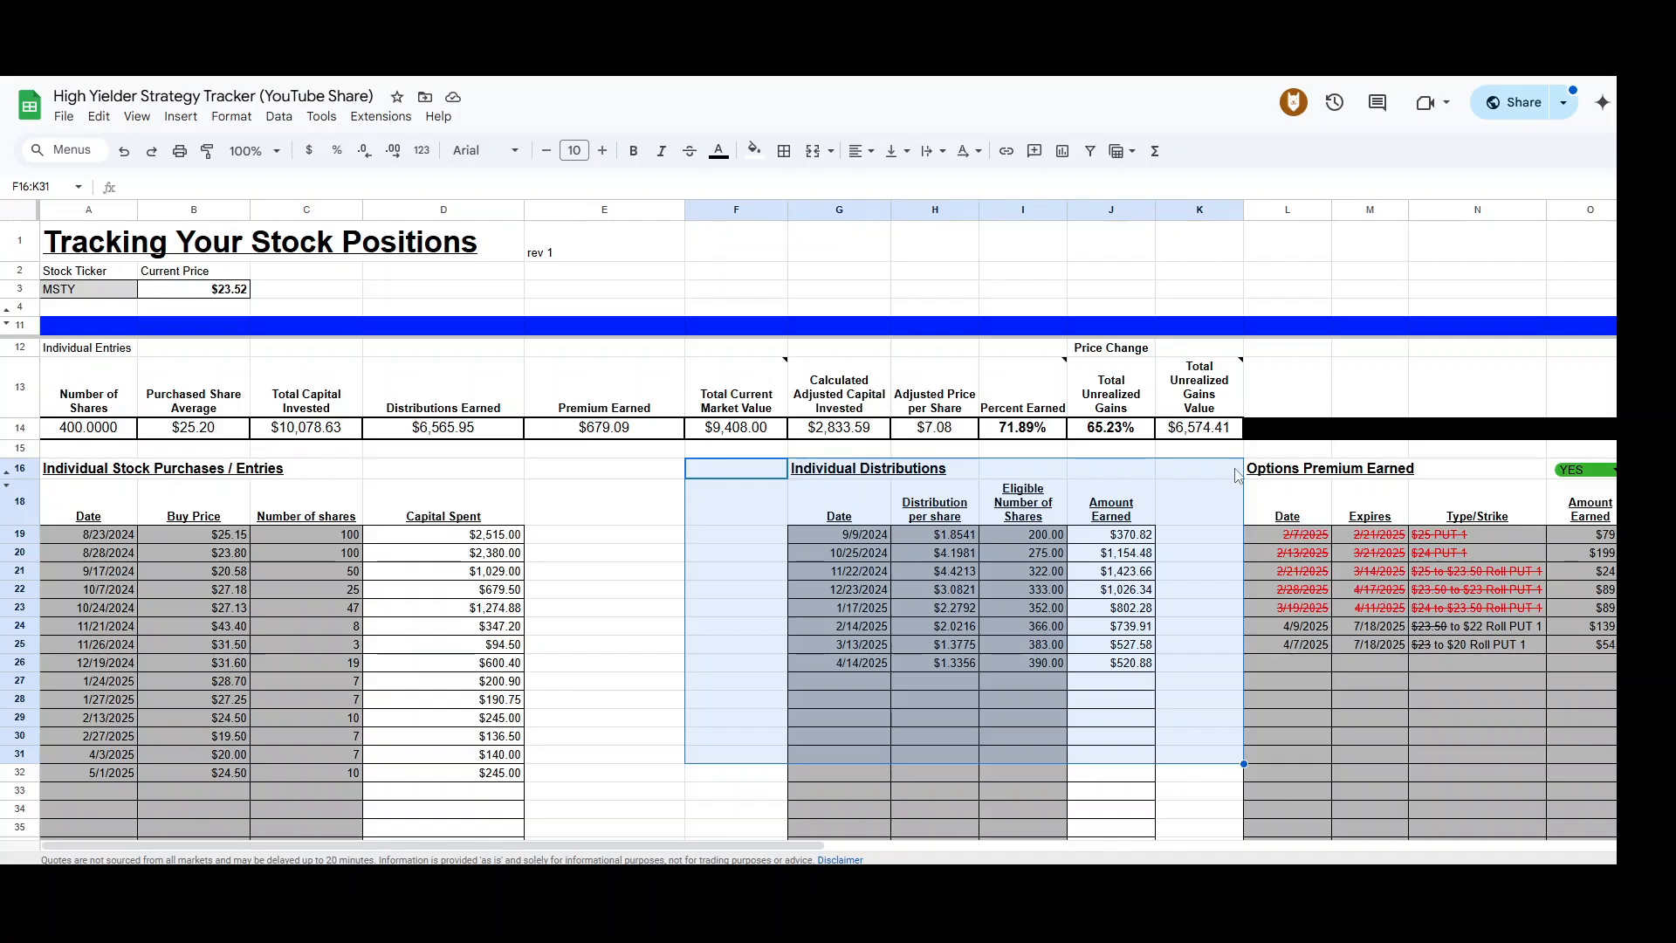
drag(1275, 448, 1580, 754)
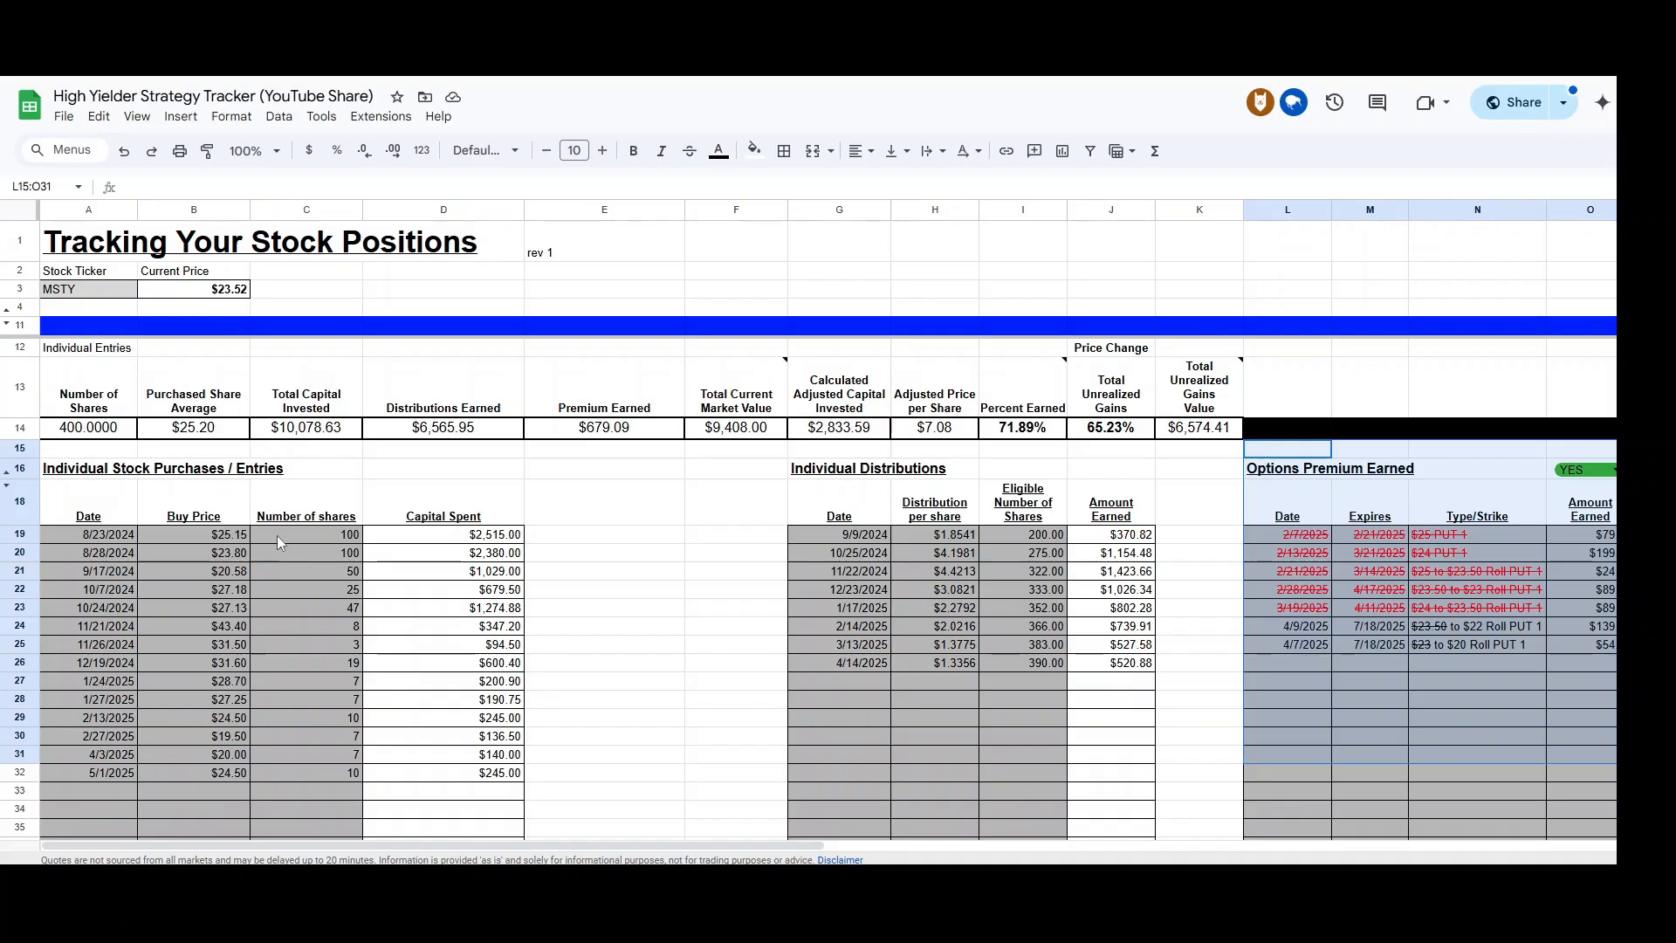
drag(98, 502, 344, 825)
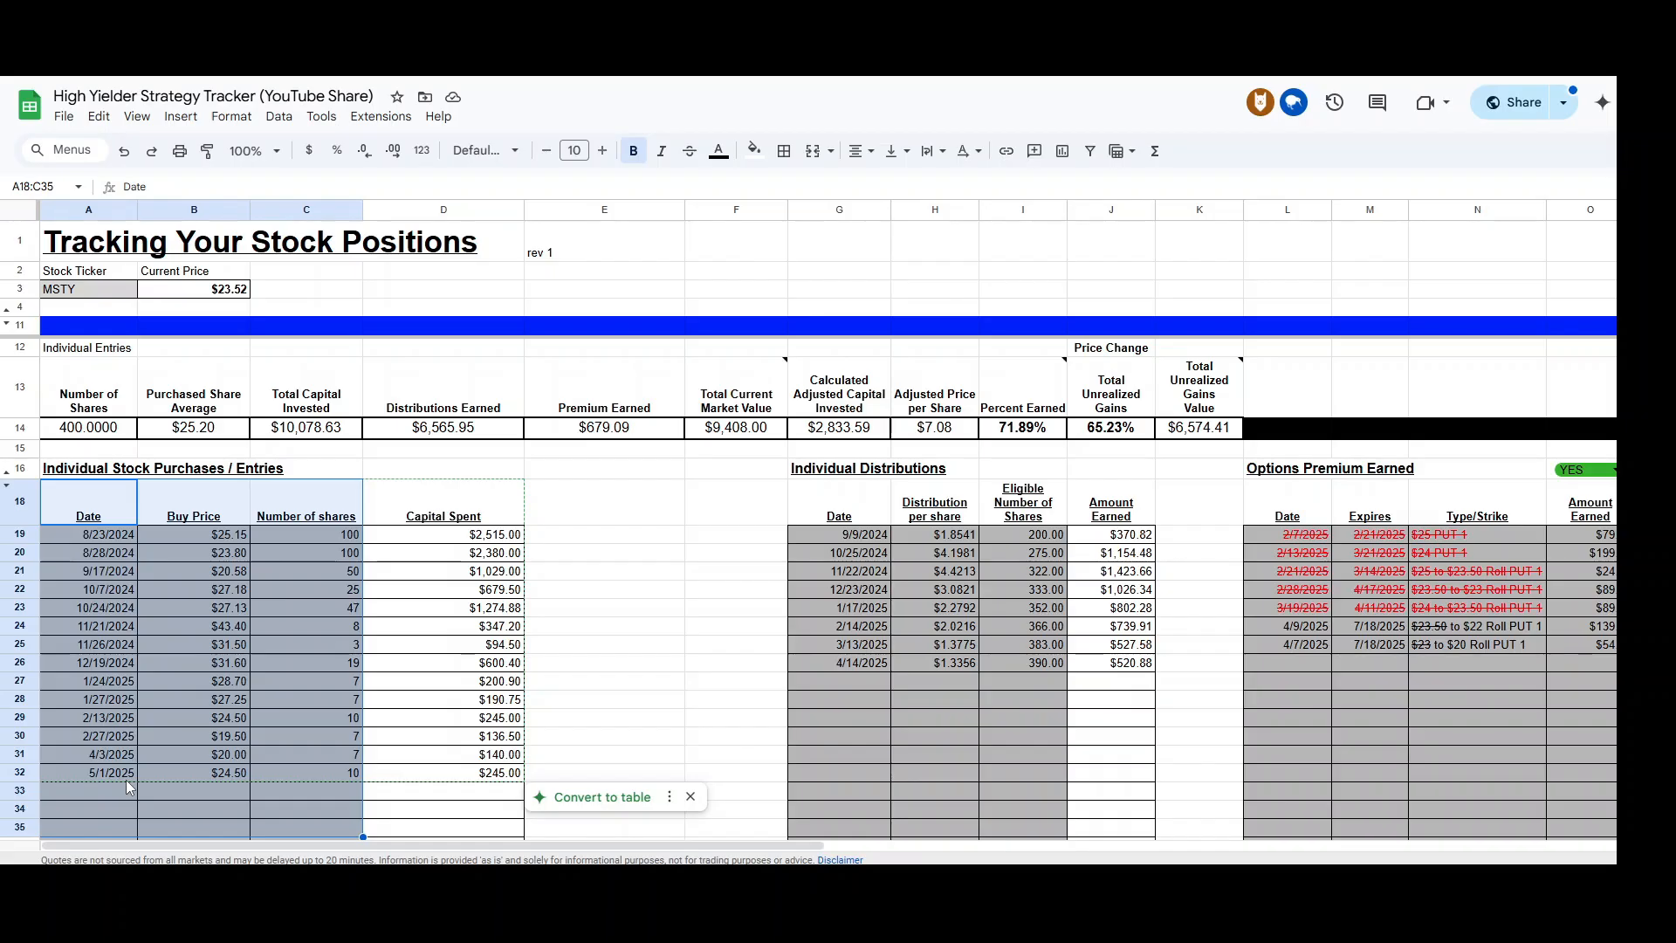
drag(96, 389, 120, 454)
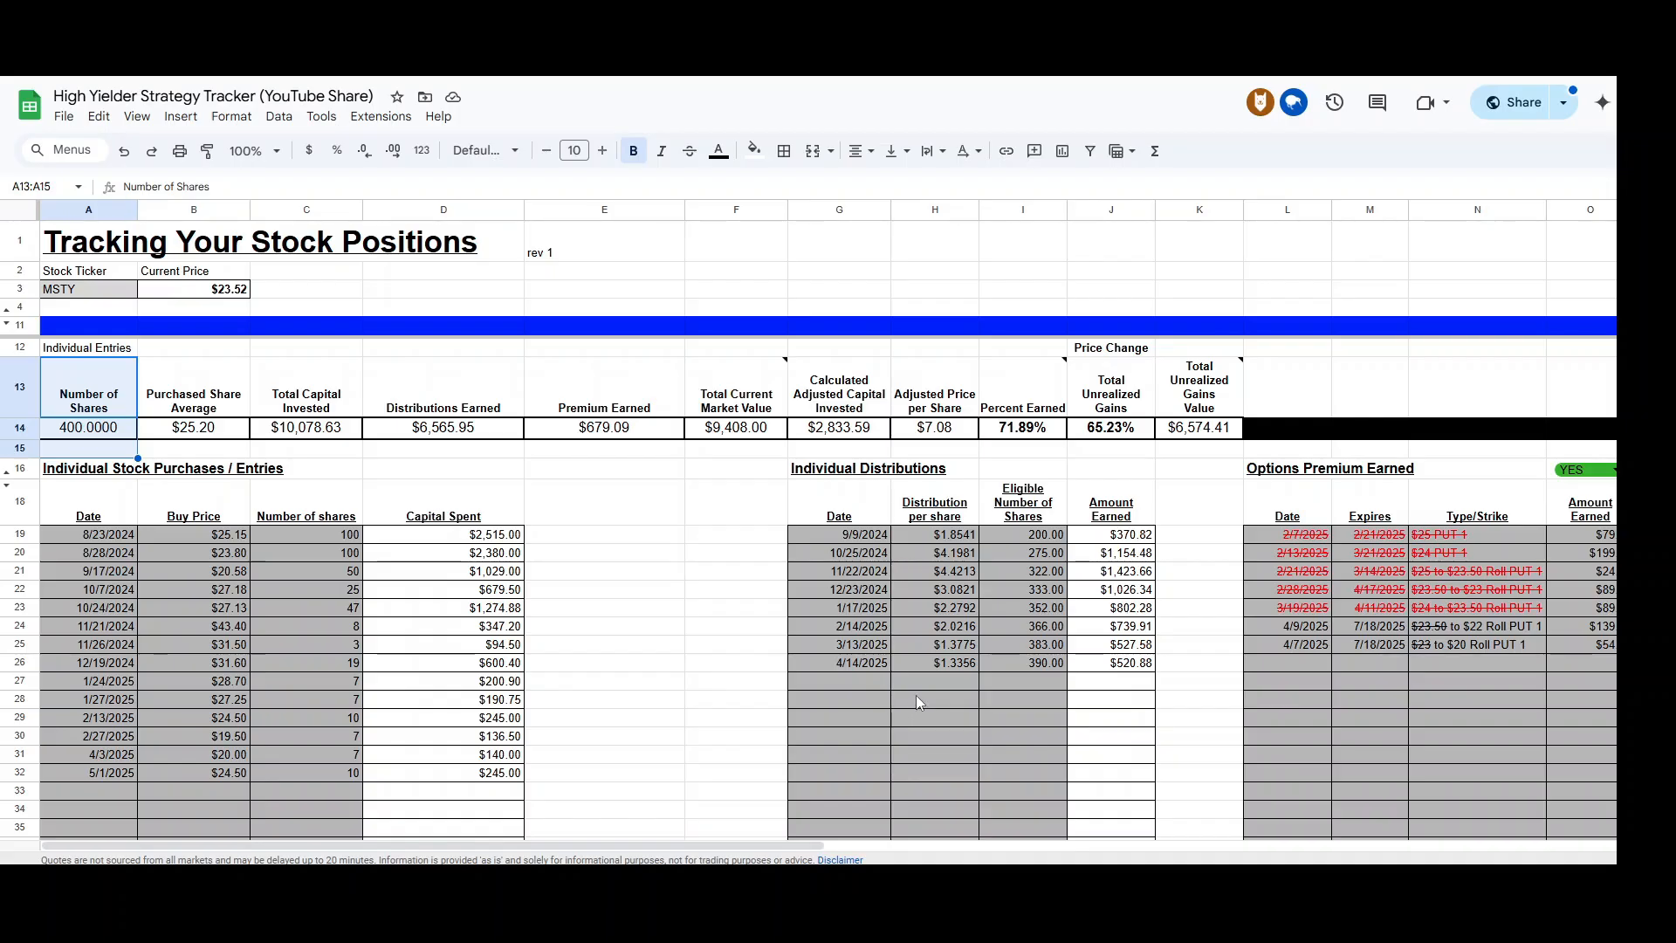
click(751, 593)
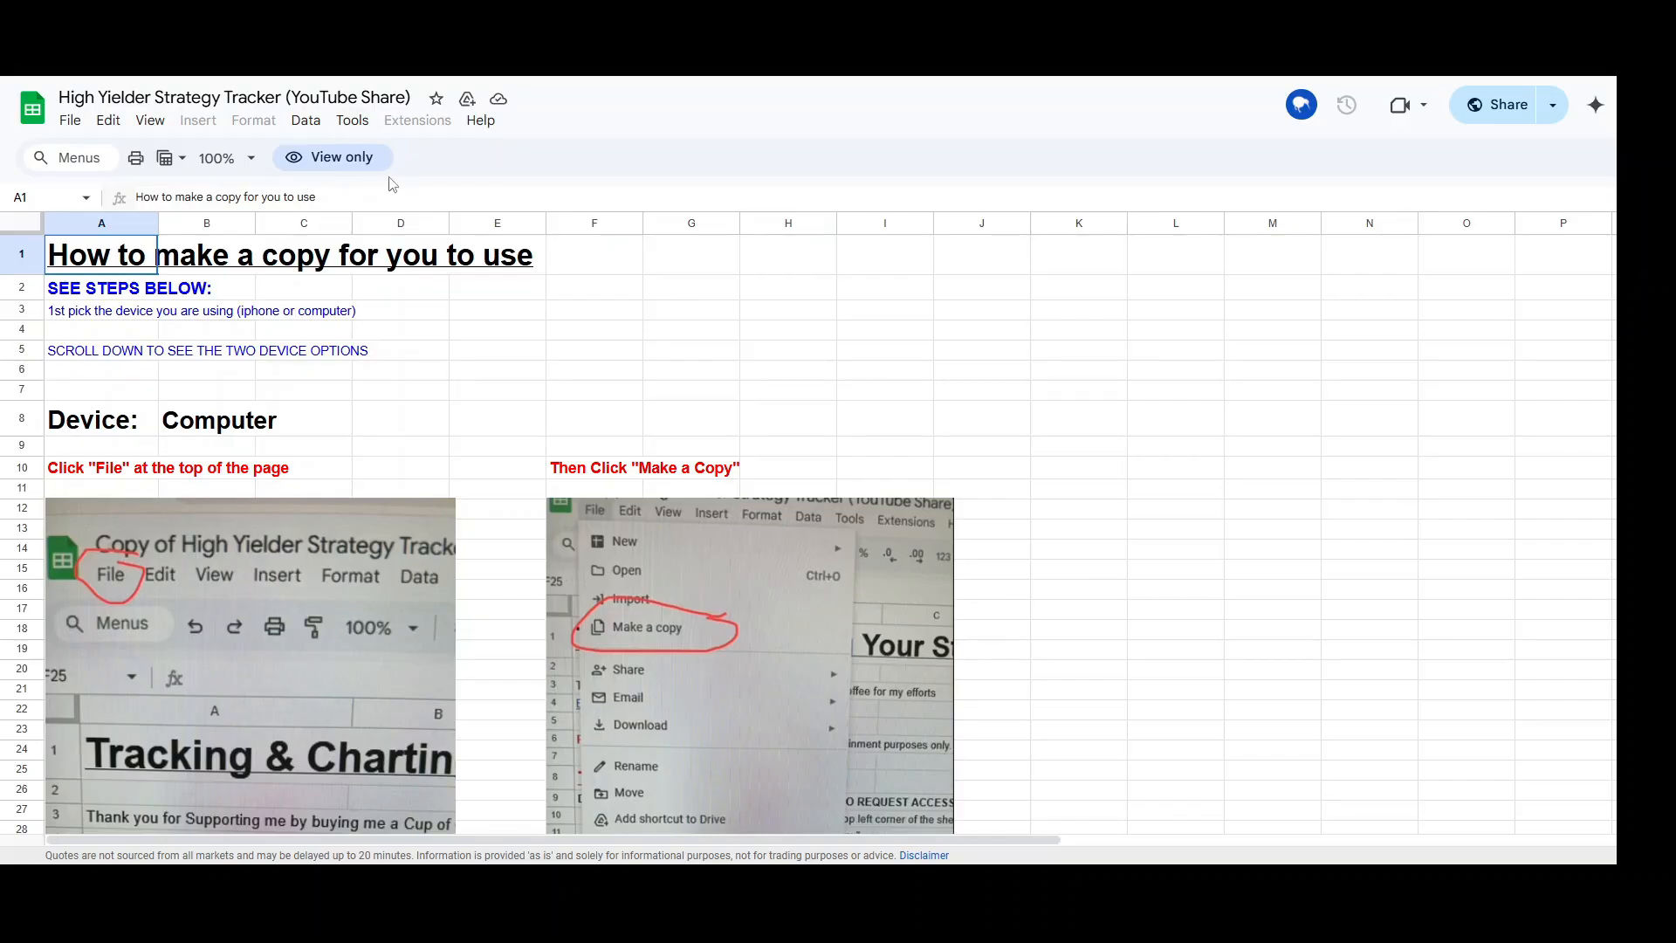
Step: Check the view-only access notice and review the computer and iPhone instructions for making a copy of the tracker
click(343, 163)
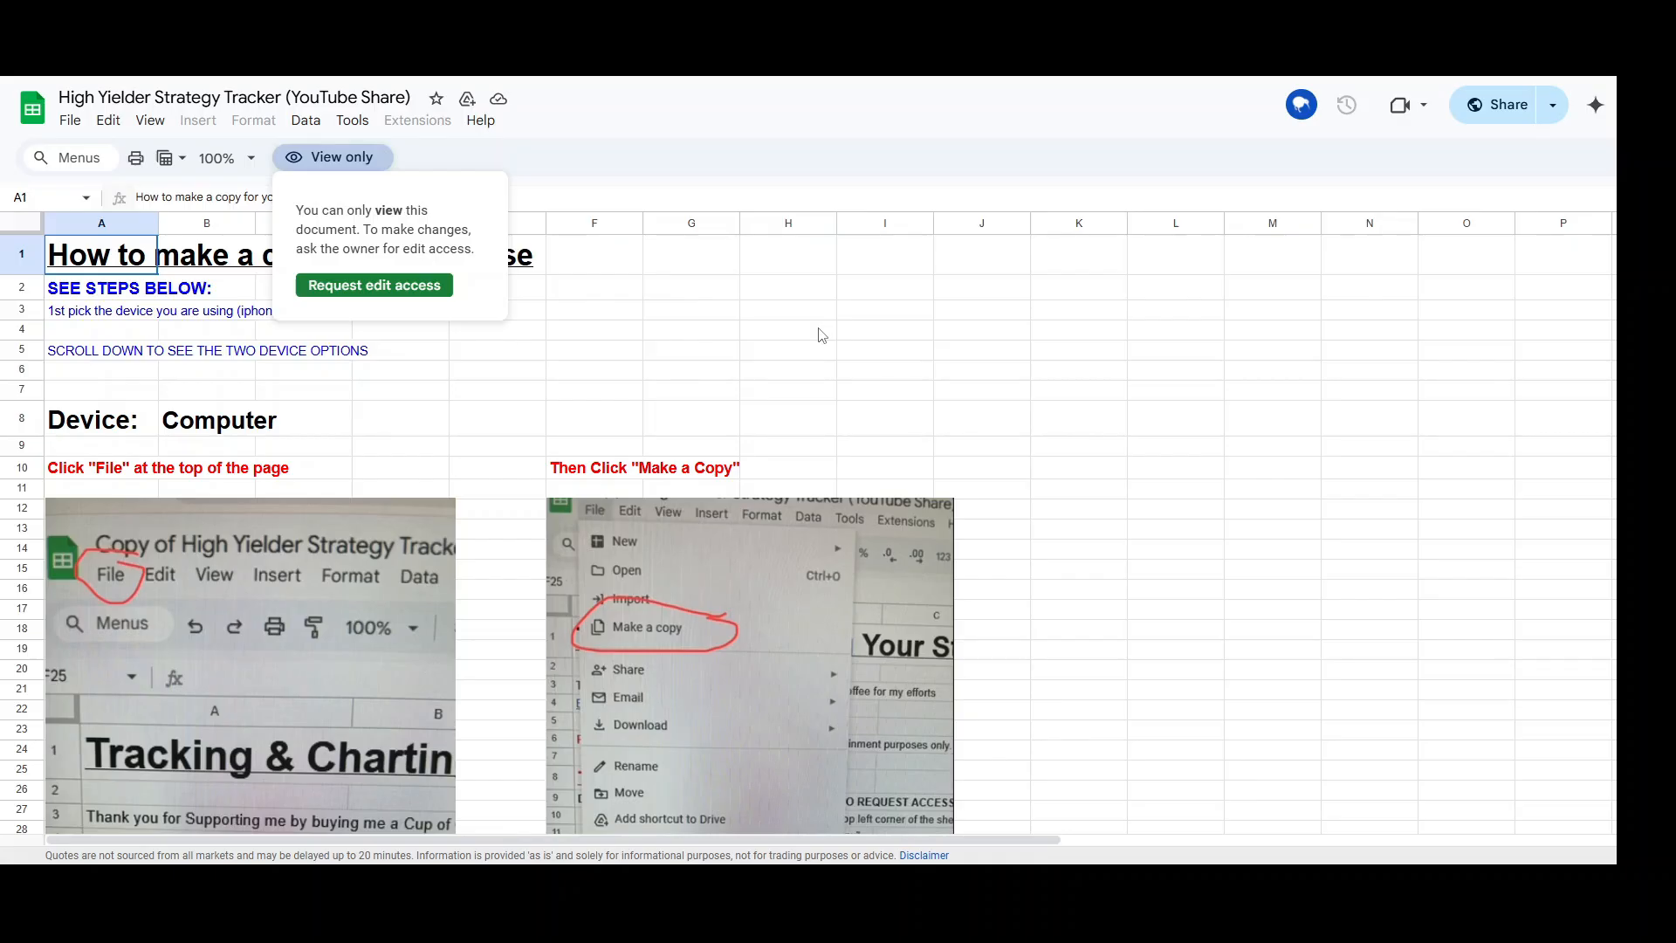
click(701, 351)
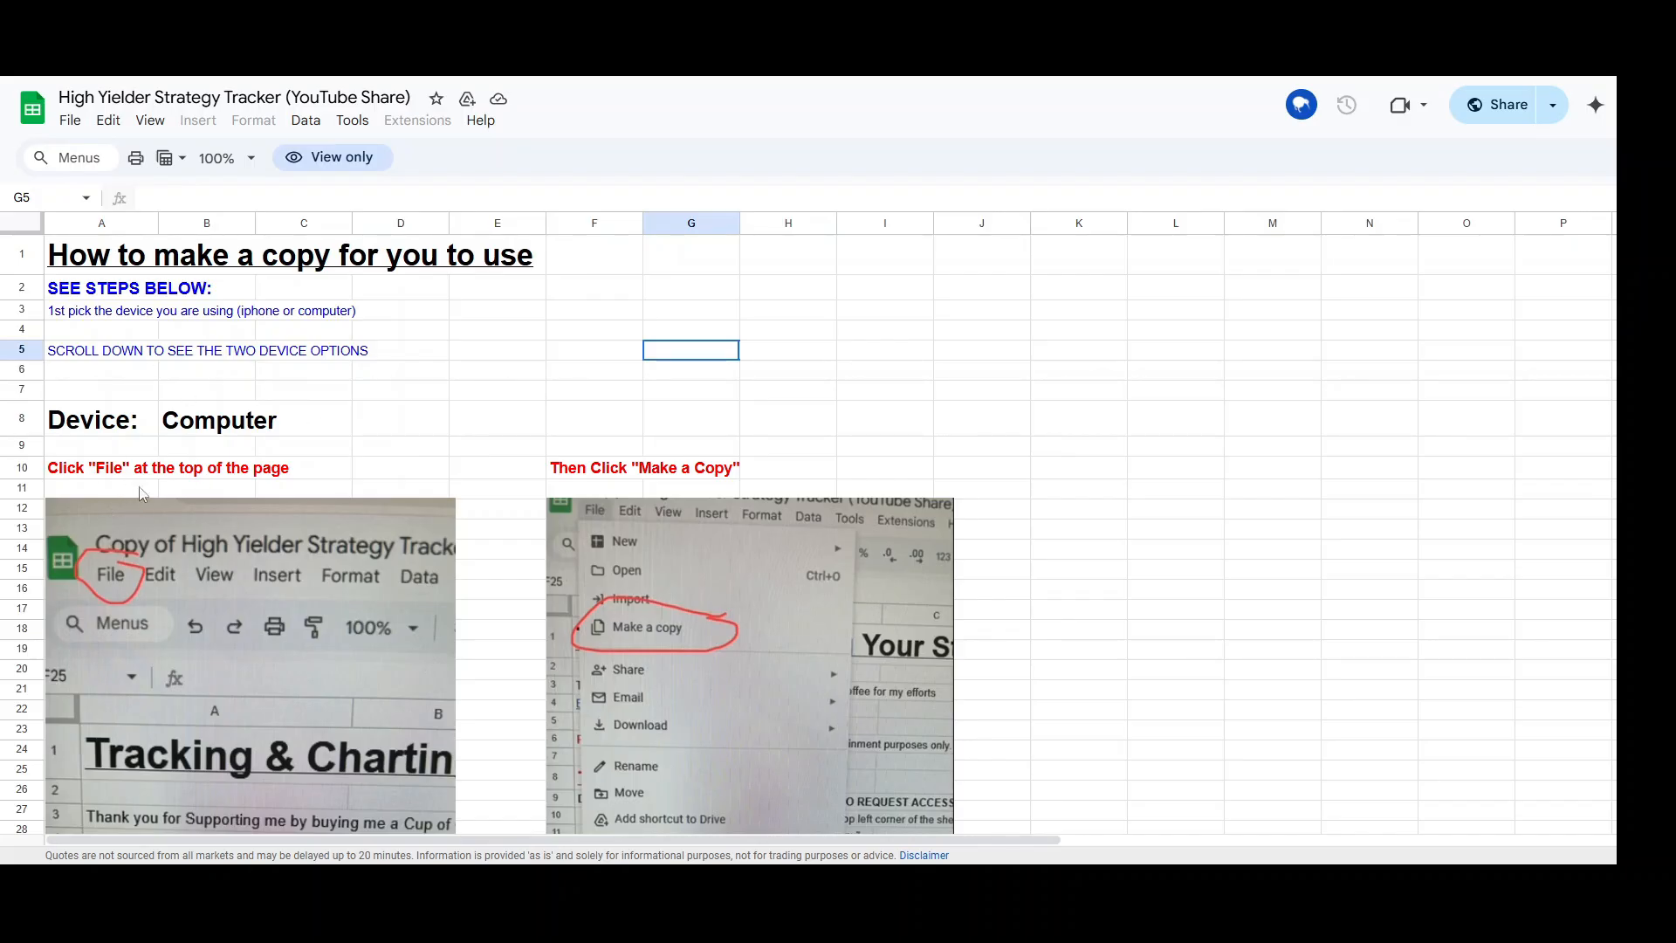
scroll(184, 505, down, 8)
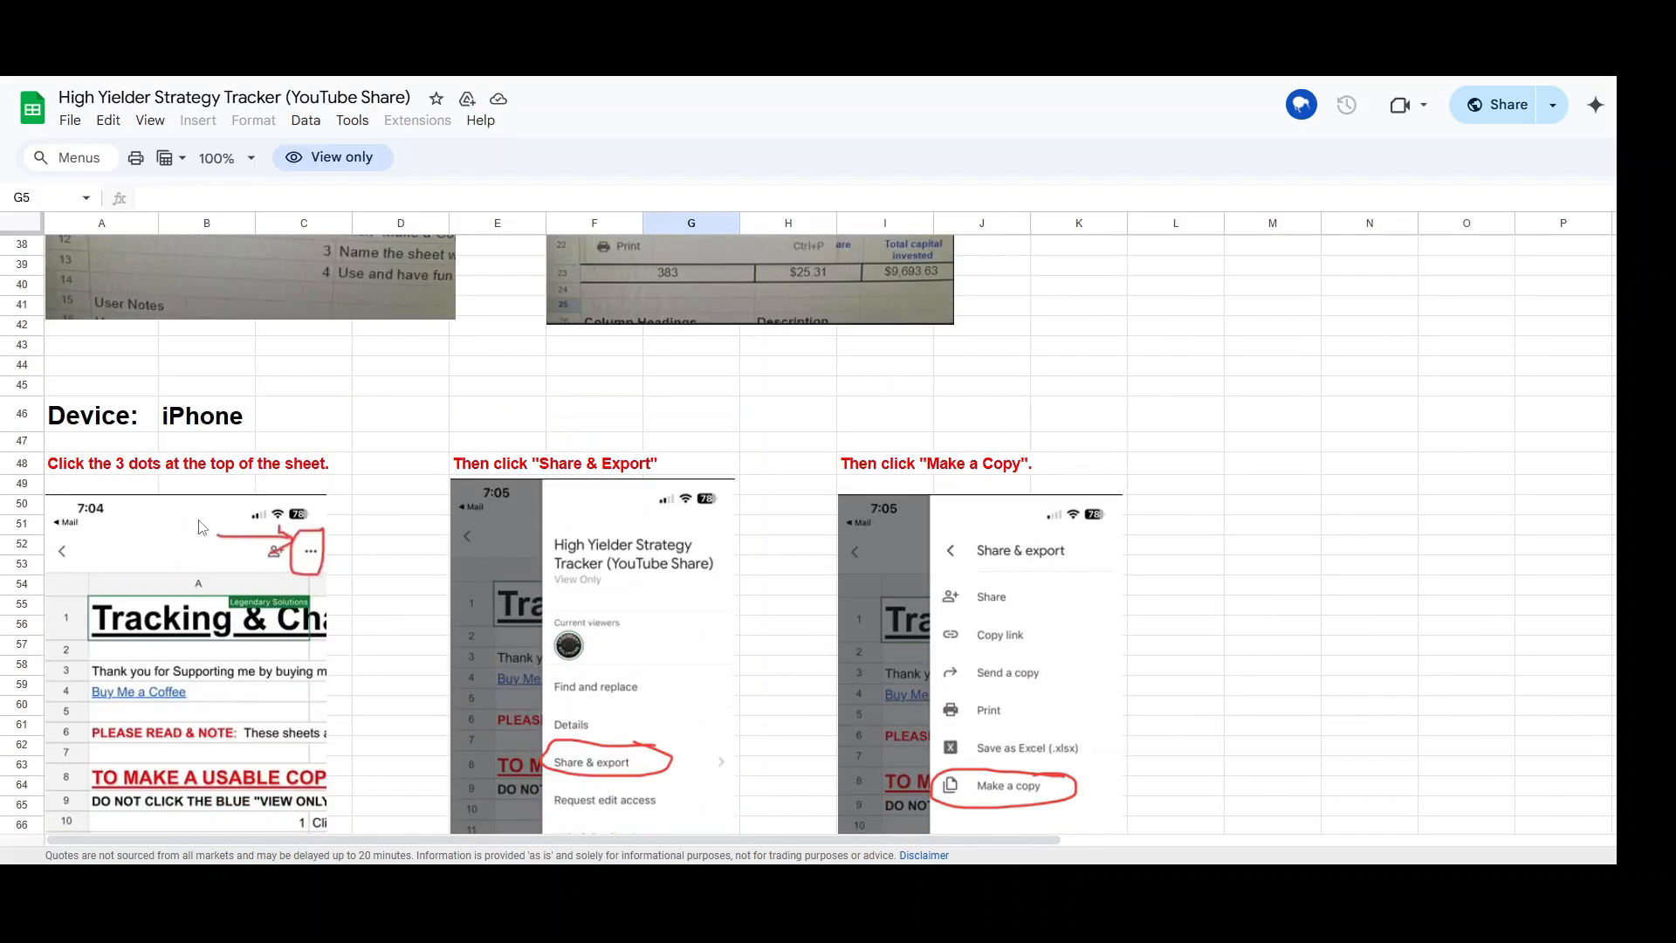
scroll(296, 461, up, 8)
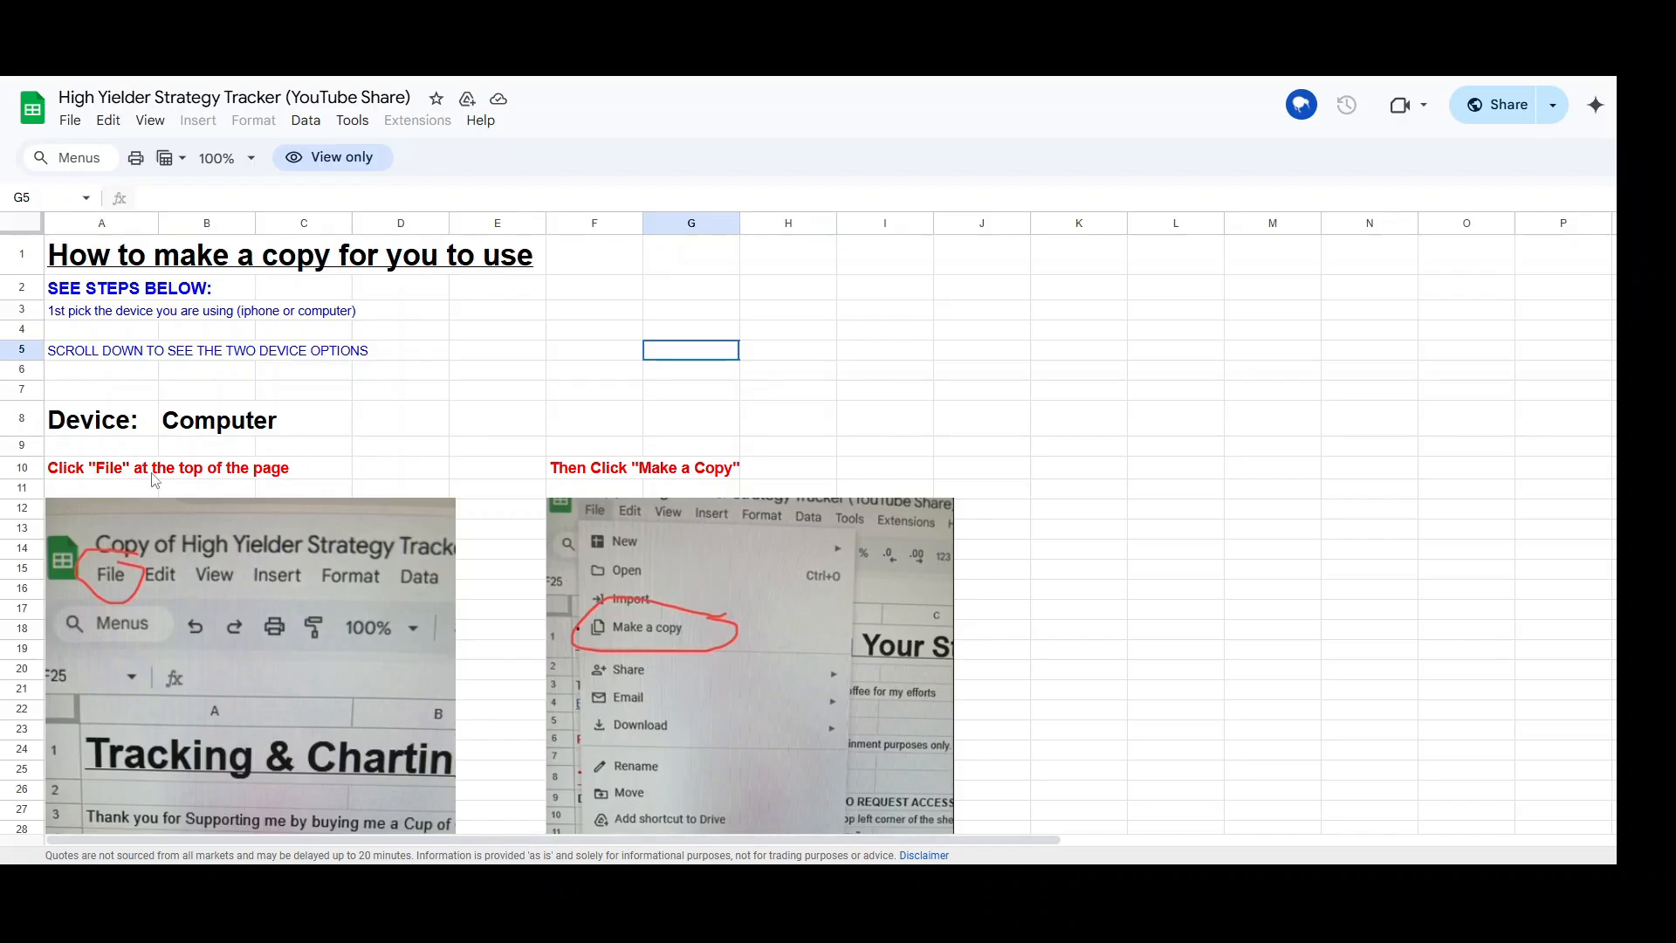
click(71, 122)
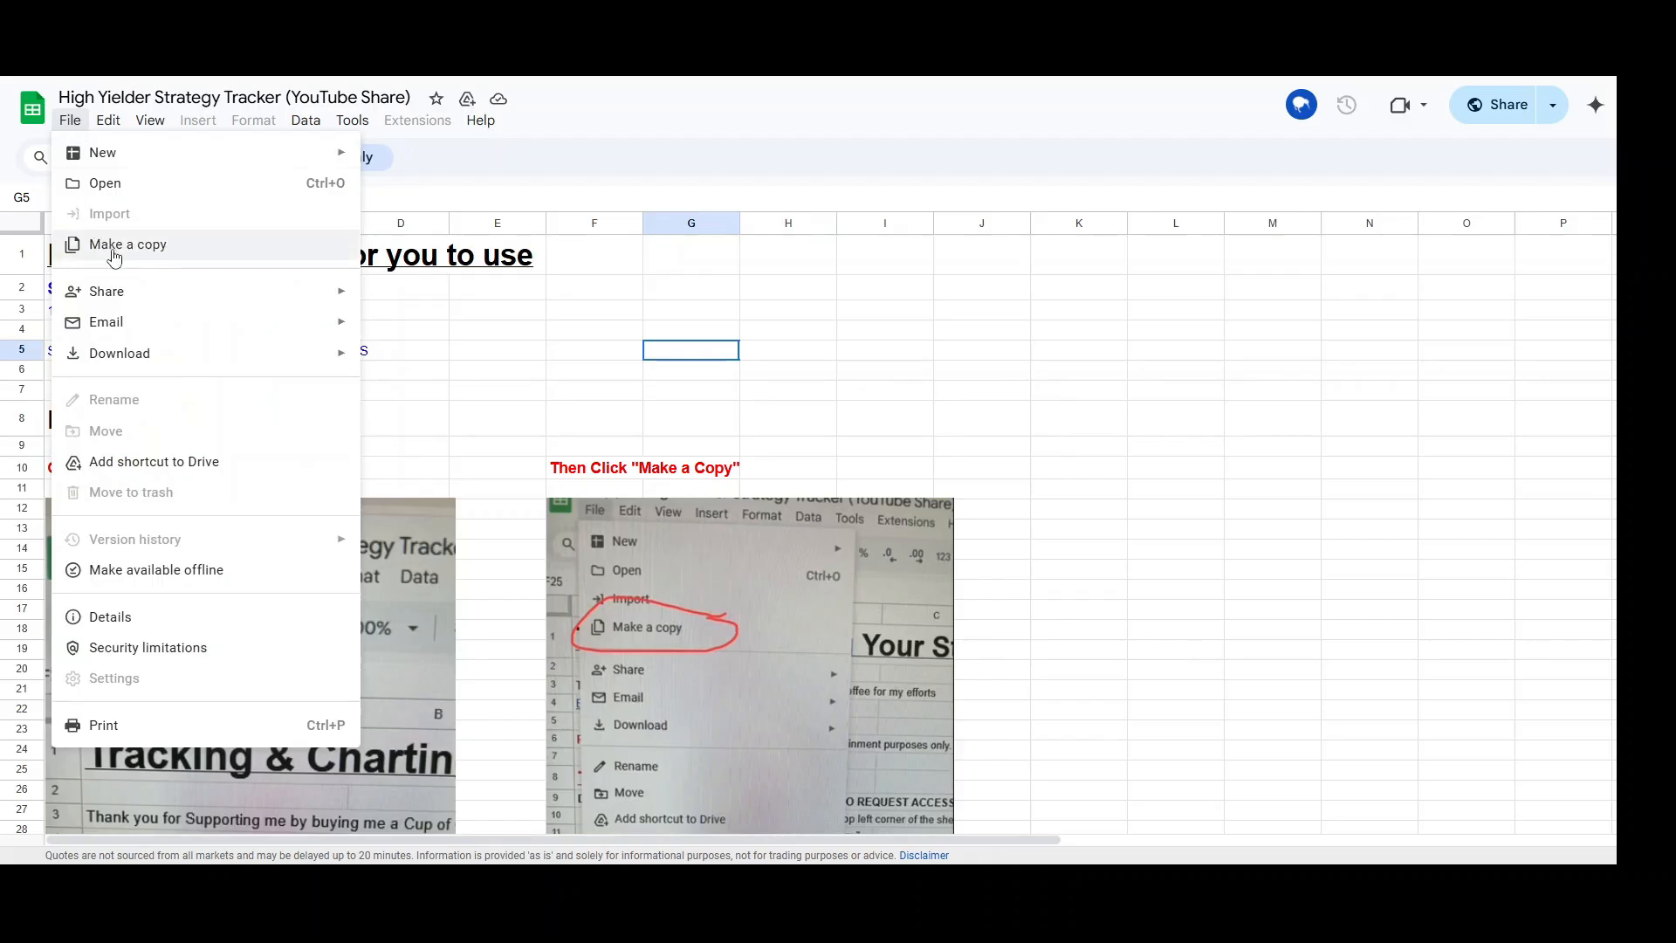
click(915, 319)
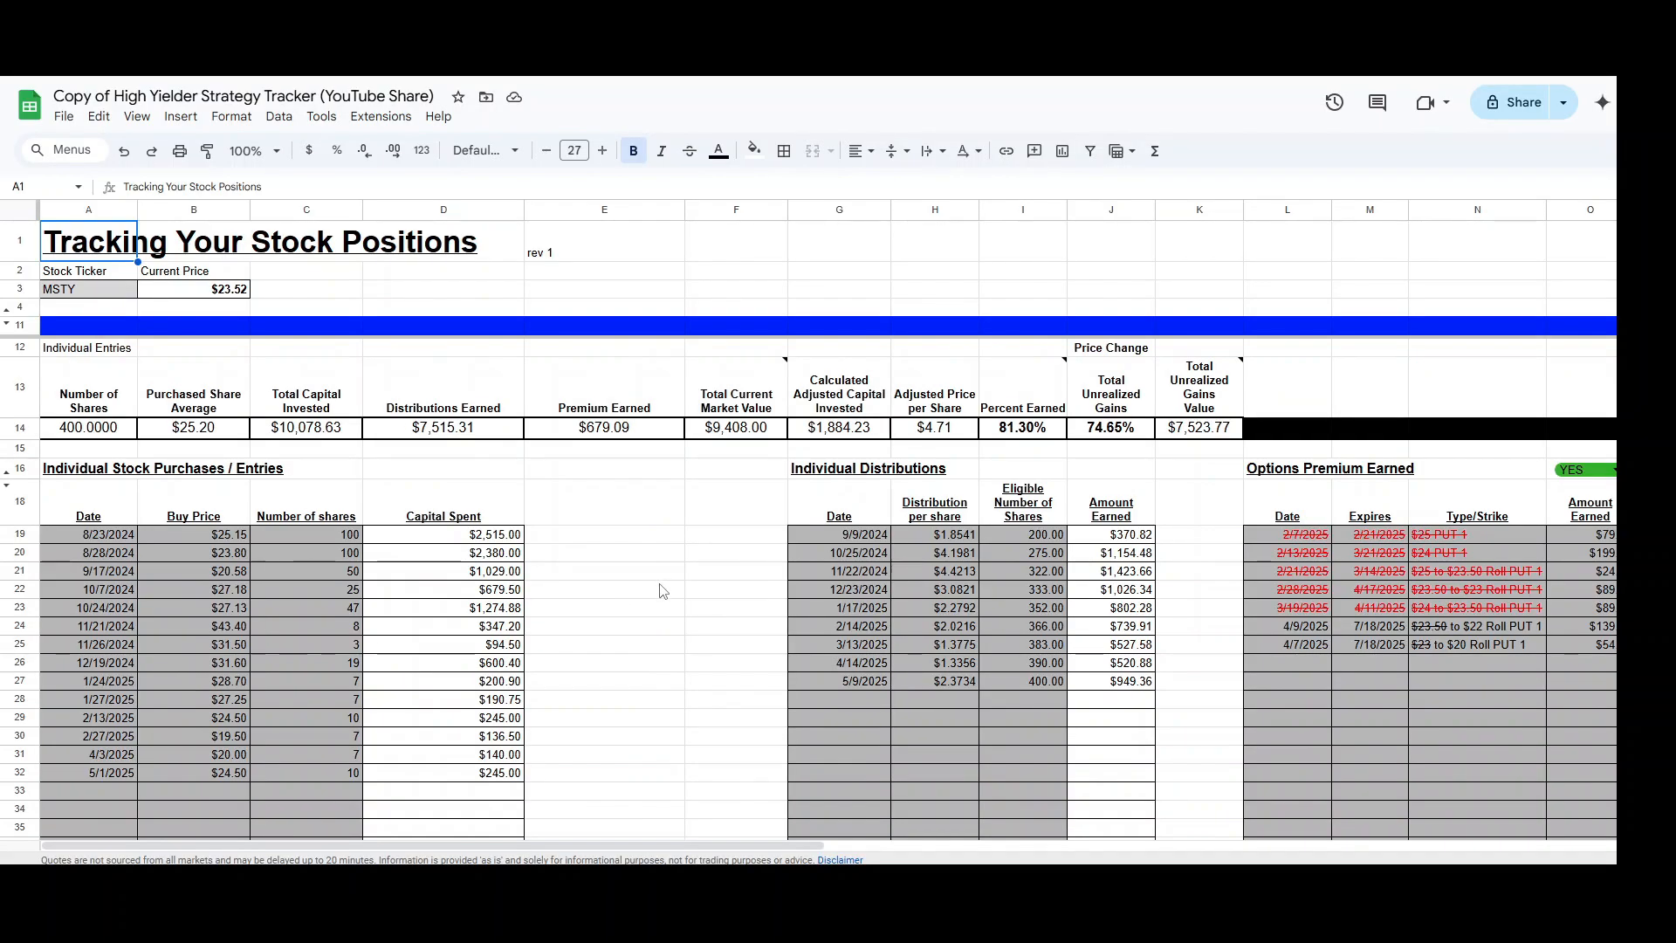
Step: Record a sale in row 33 of Individual Stock Purchases with date 5/11/2025, price 24 and -100 shares
click(112, 790)
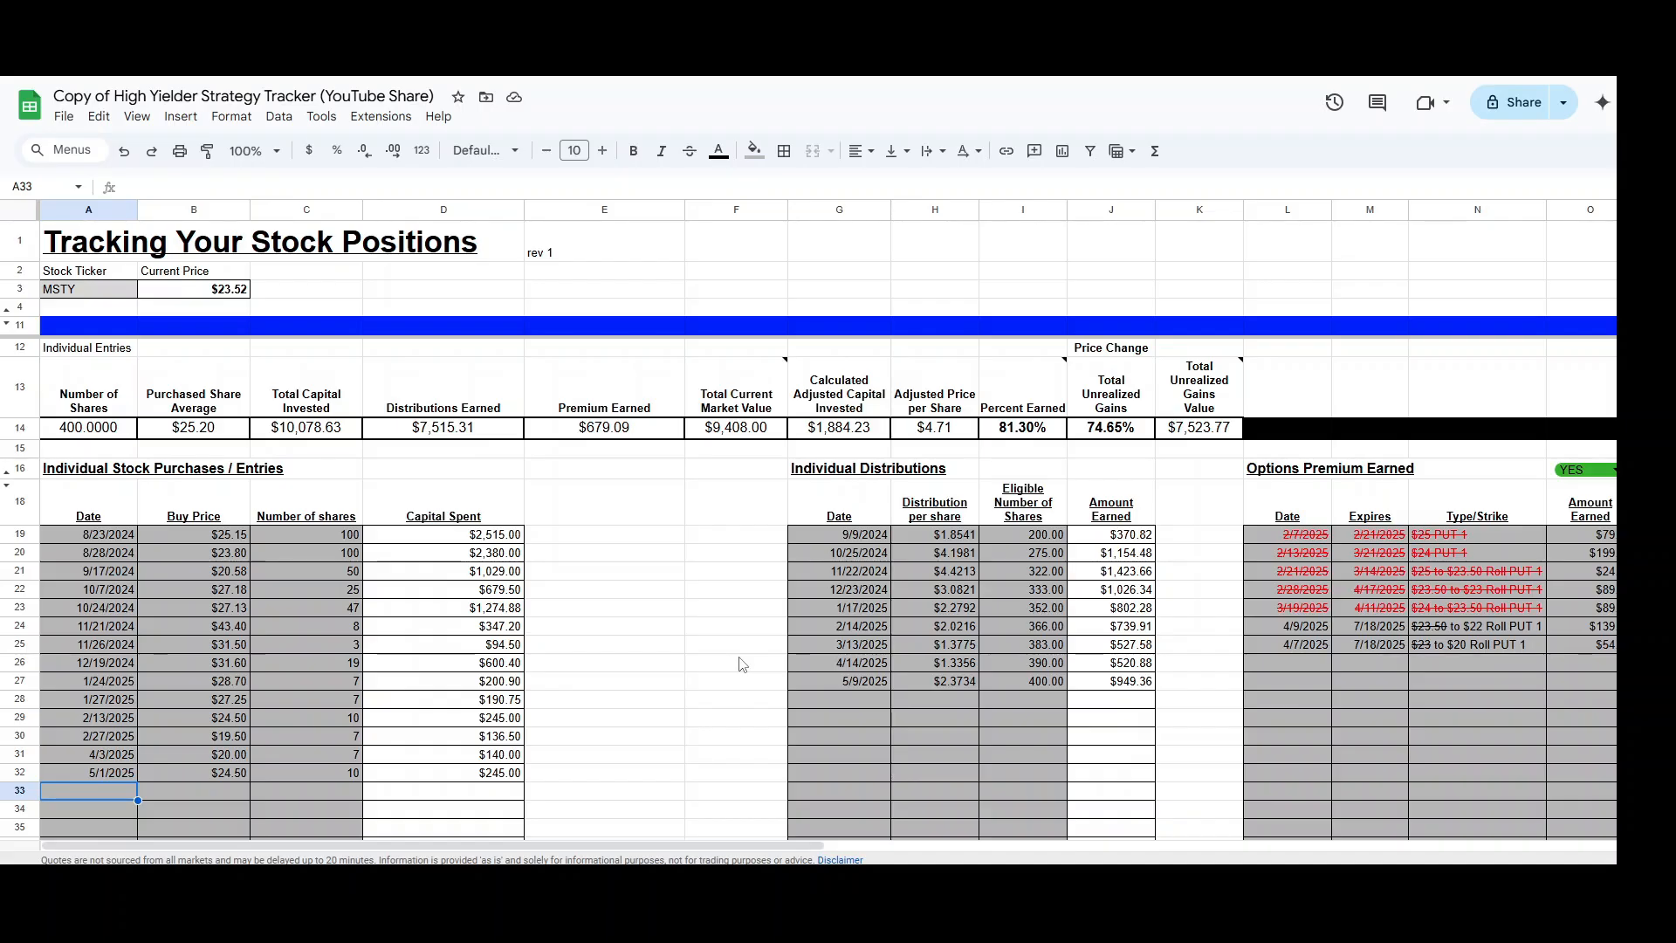
text(5/11/2025)
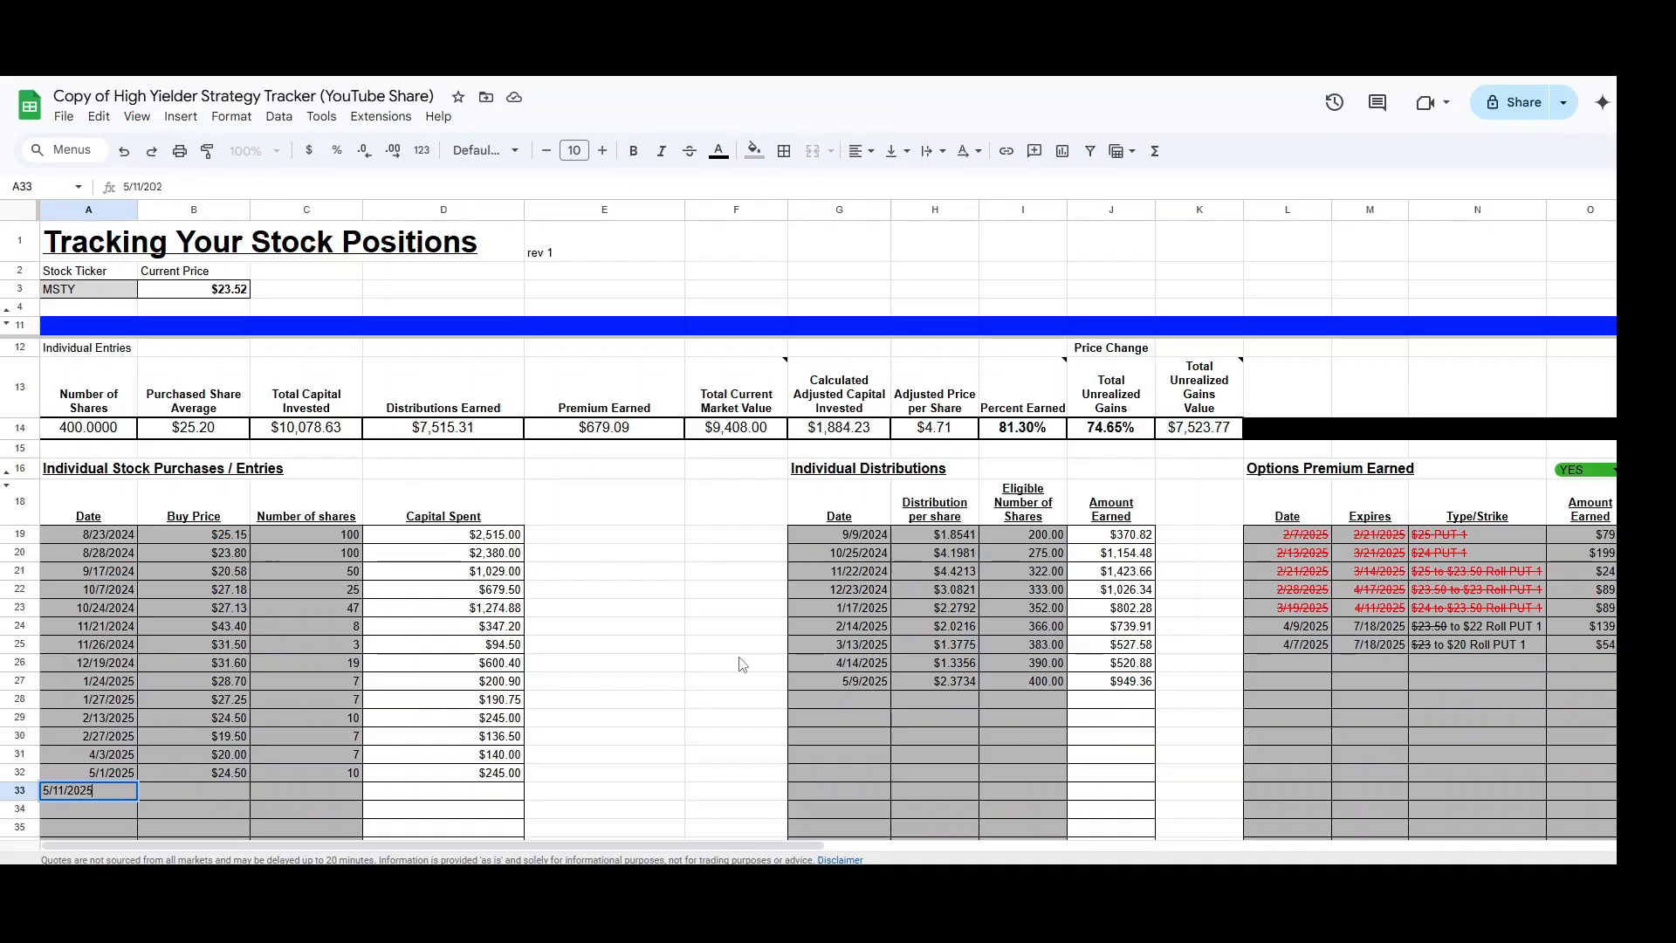
key(Tab)
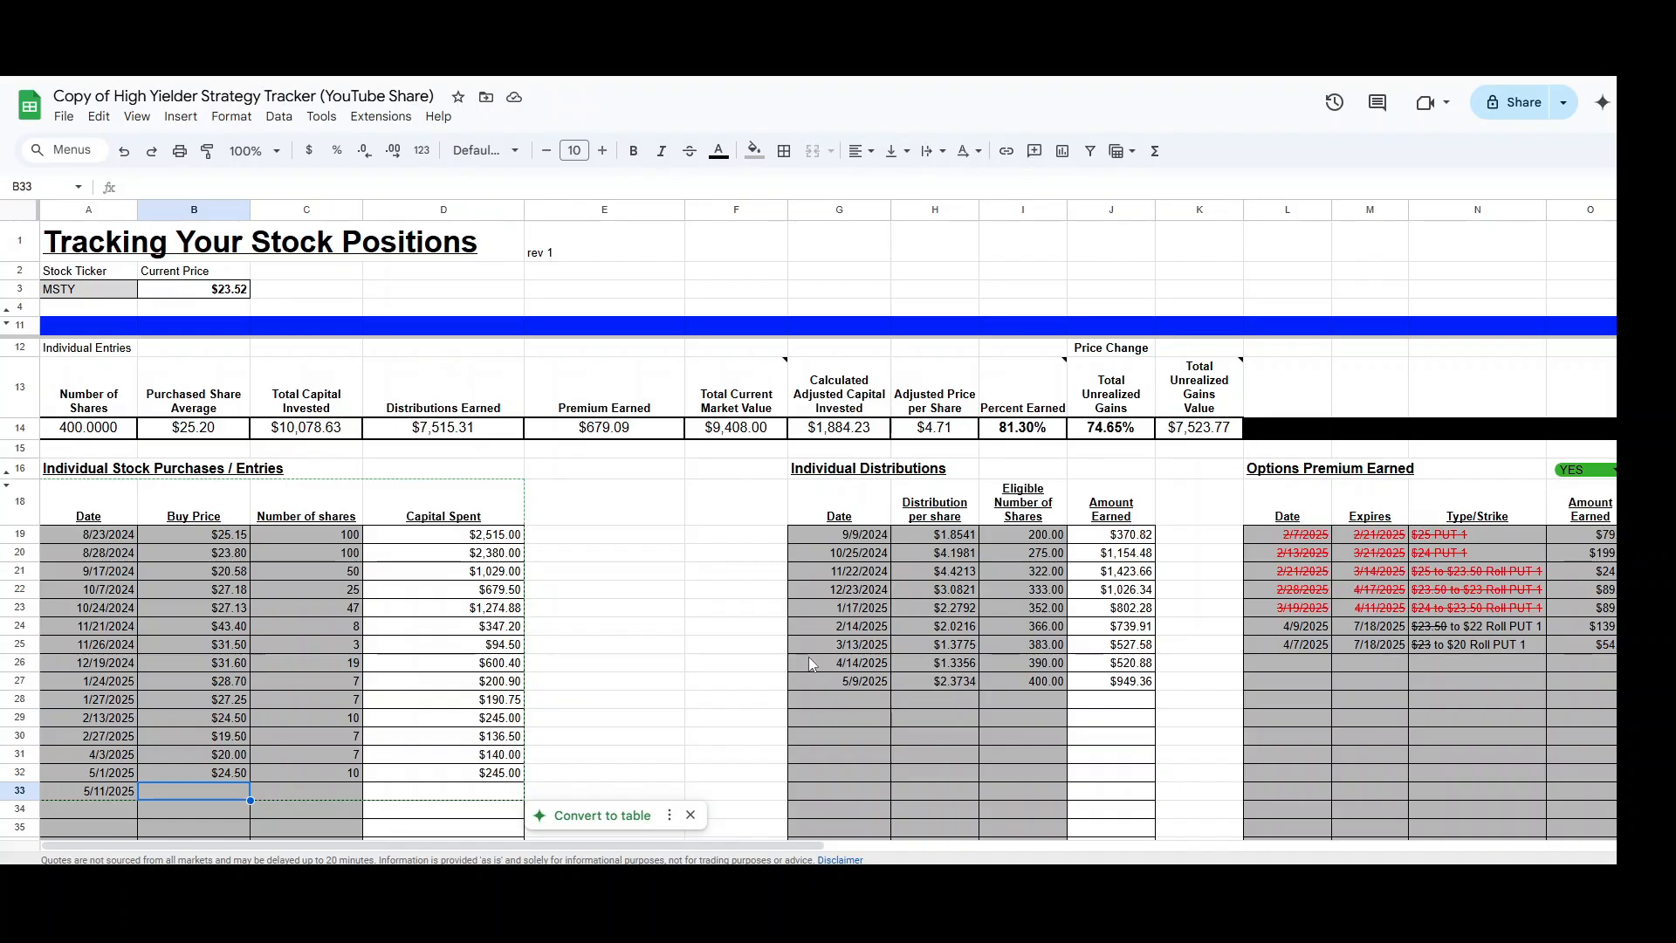
text(24)
key(Tab)
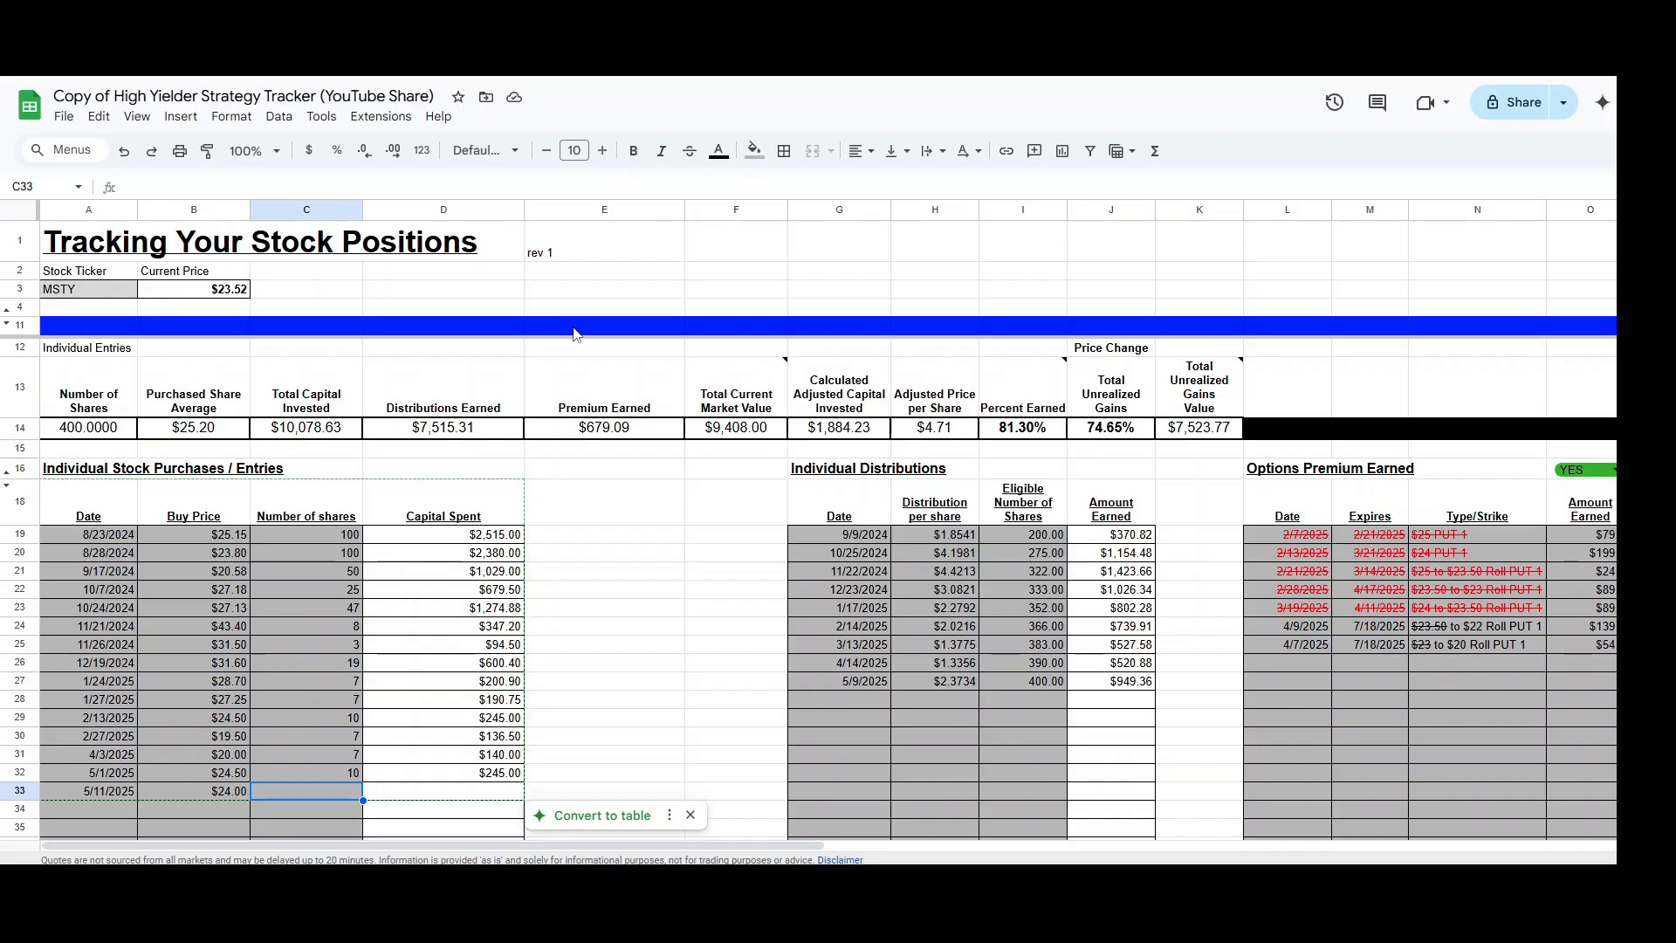
key(Return)
text(-100)
key(Tab)
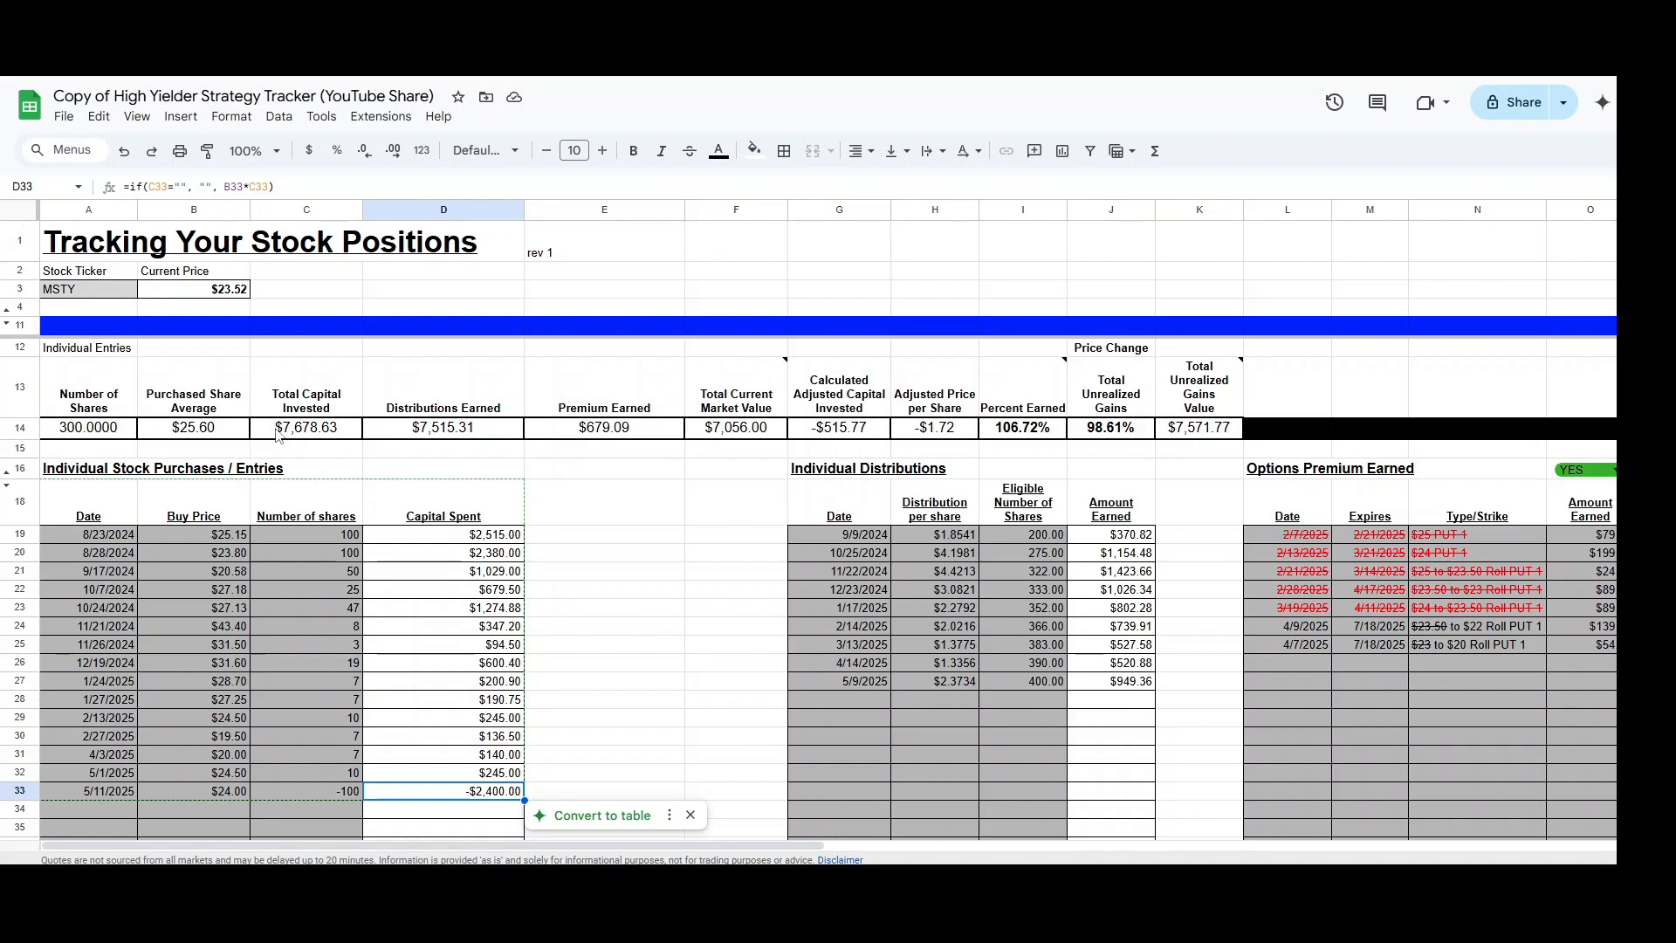
key(Left)
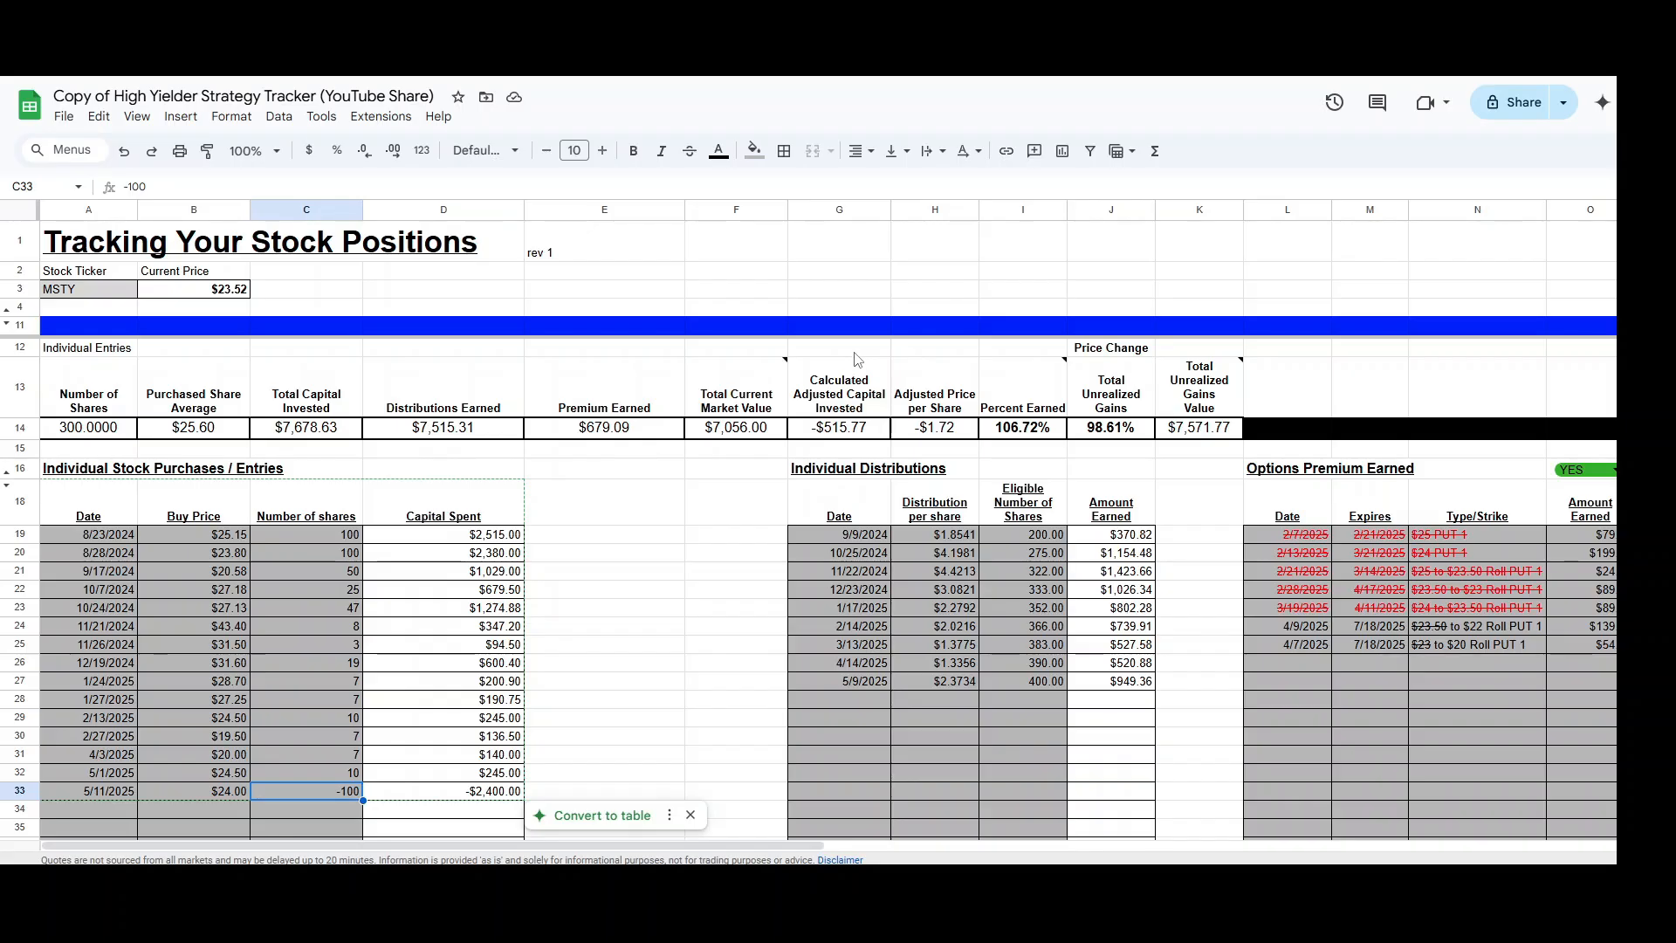
Step: Review the calculated adjusted capital and percent earned summaries, the 5/11/2025 sale row and the individual distributions entries
drag(862, 349, 845, 460)
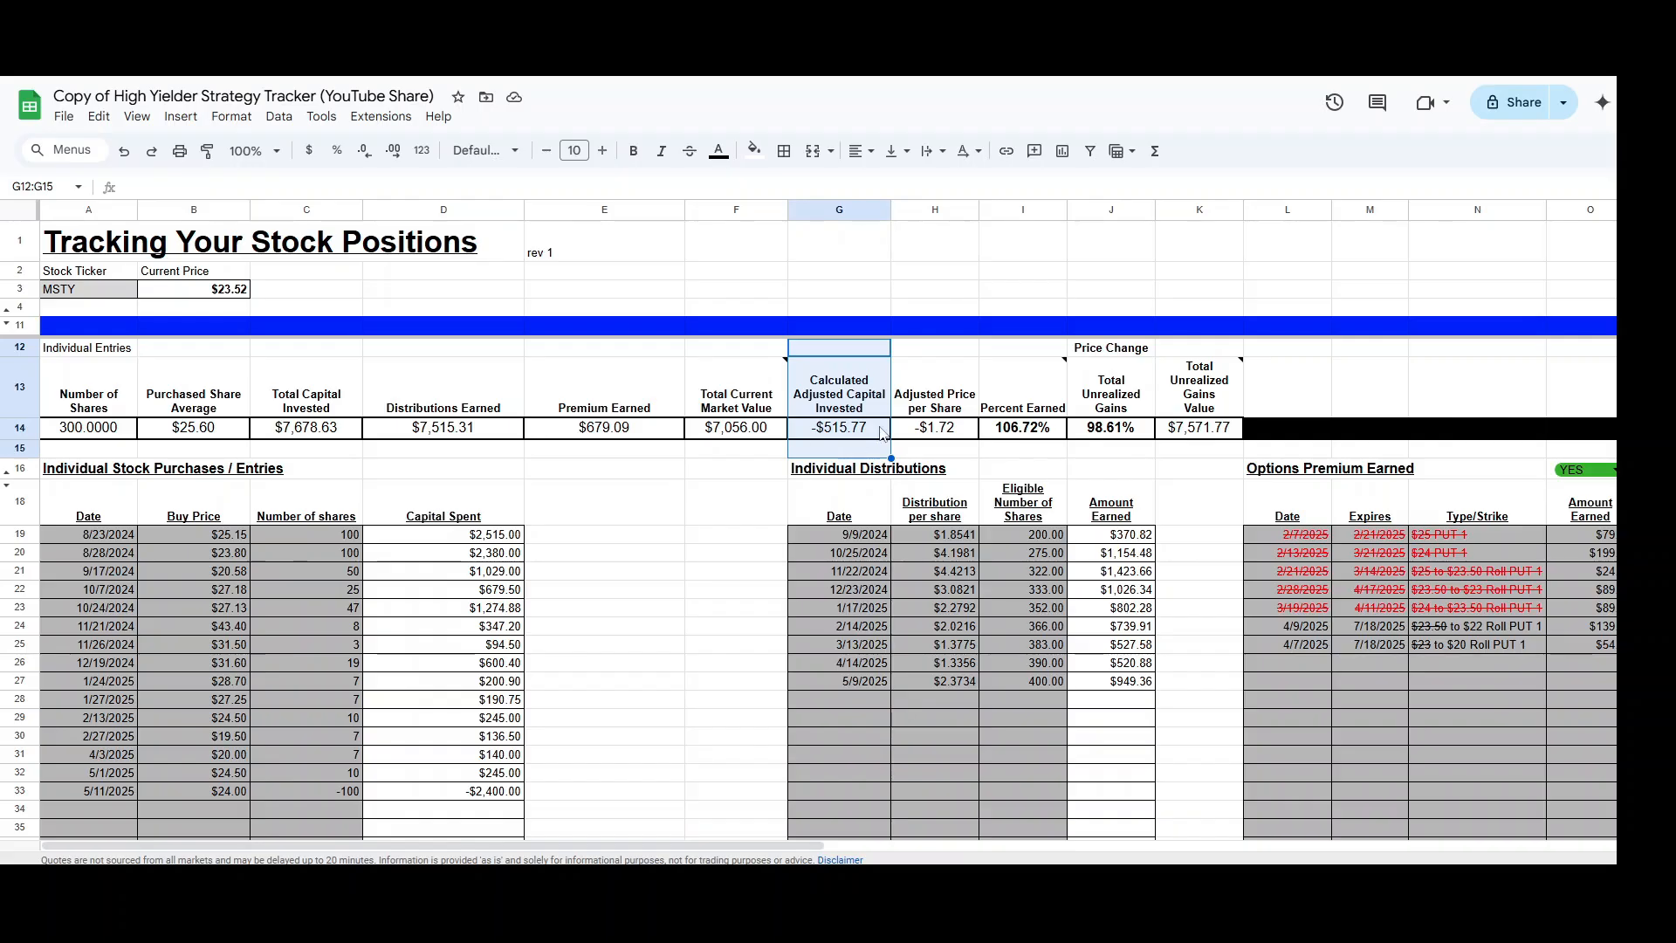
drag(1017, 351, 1017, 463)
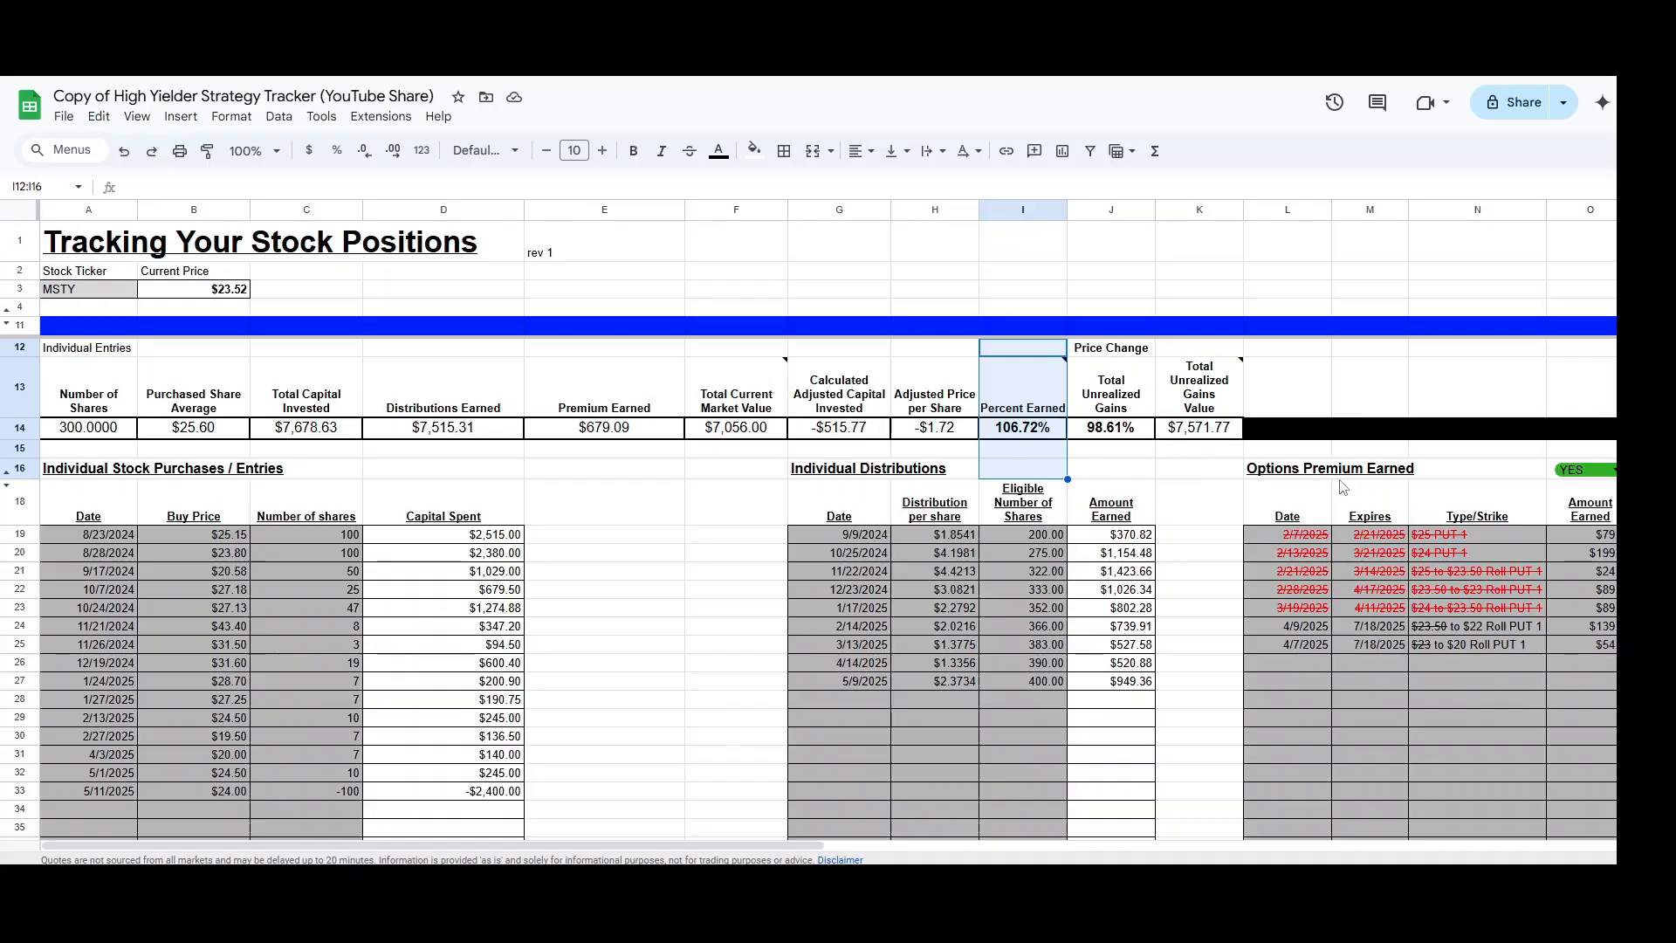
mouse_move(1212, 367)
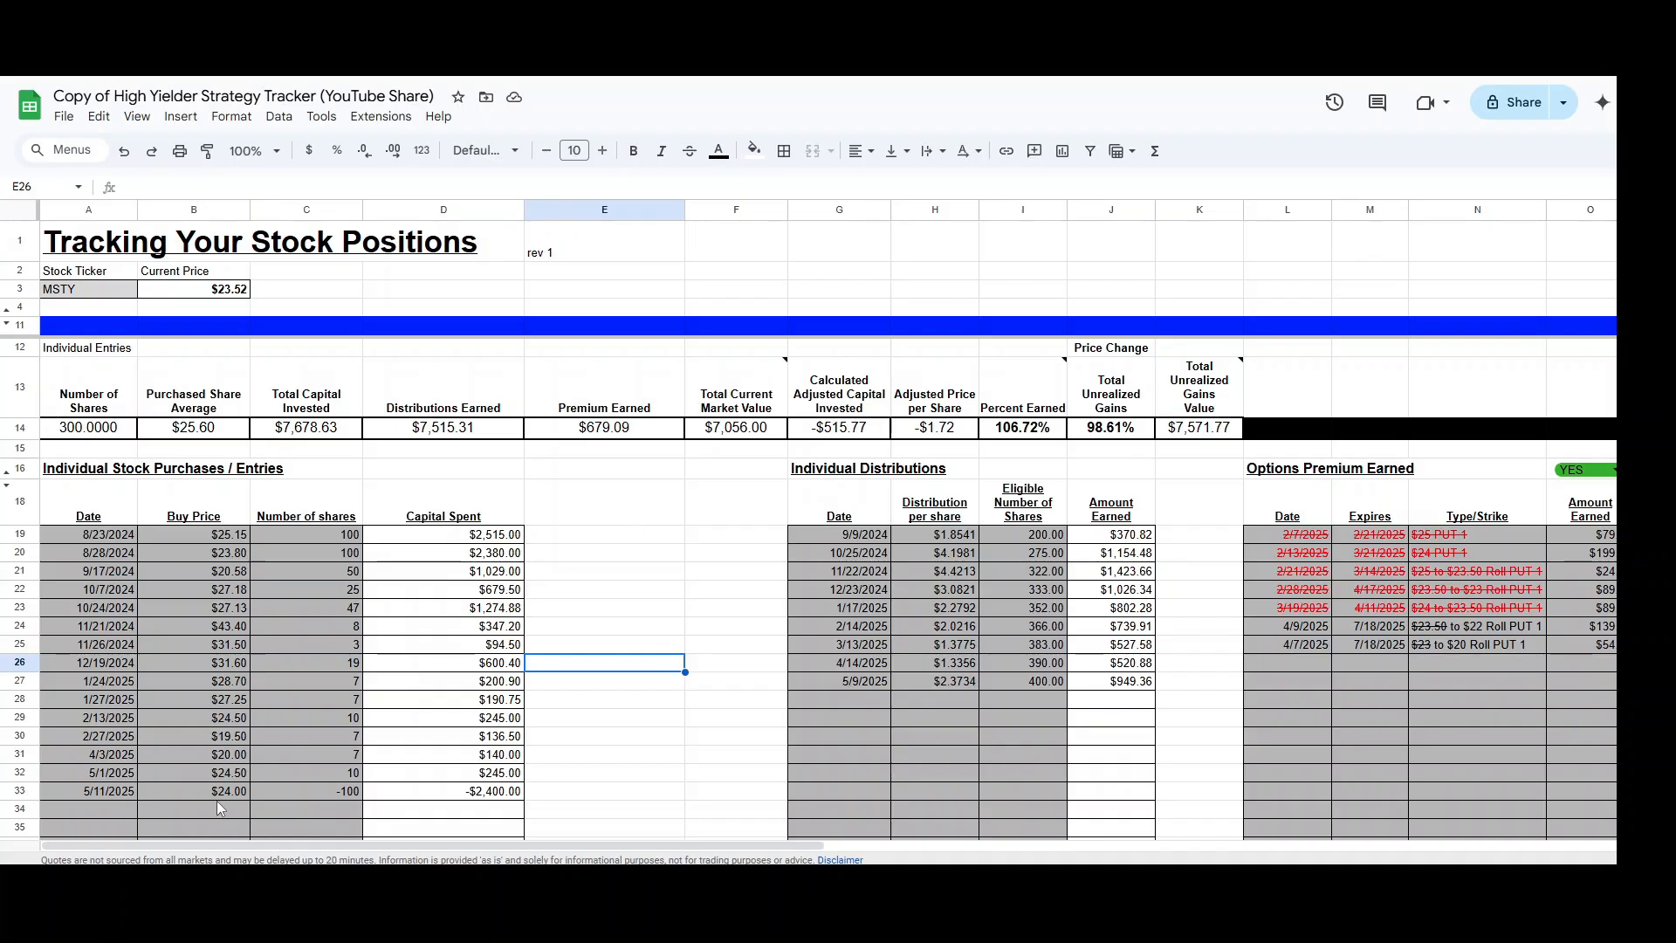
drag(99, 793, 307, 791)
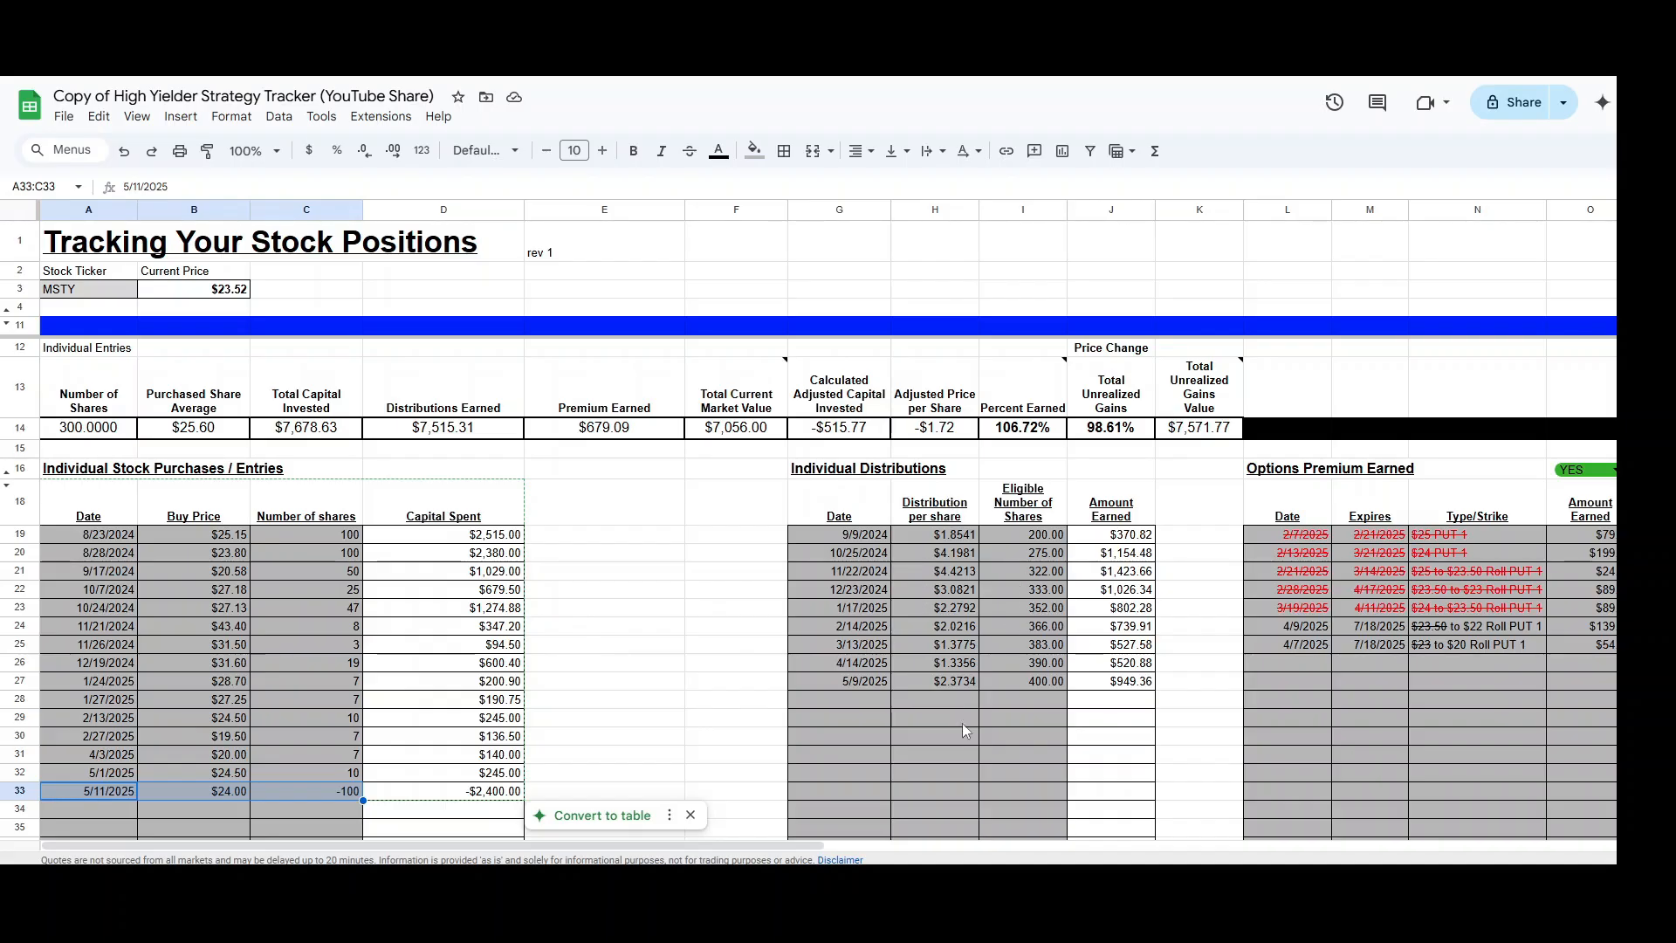
drag(964, 725, 1033, 539)
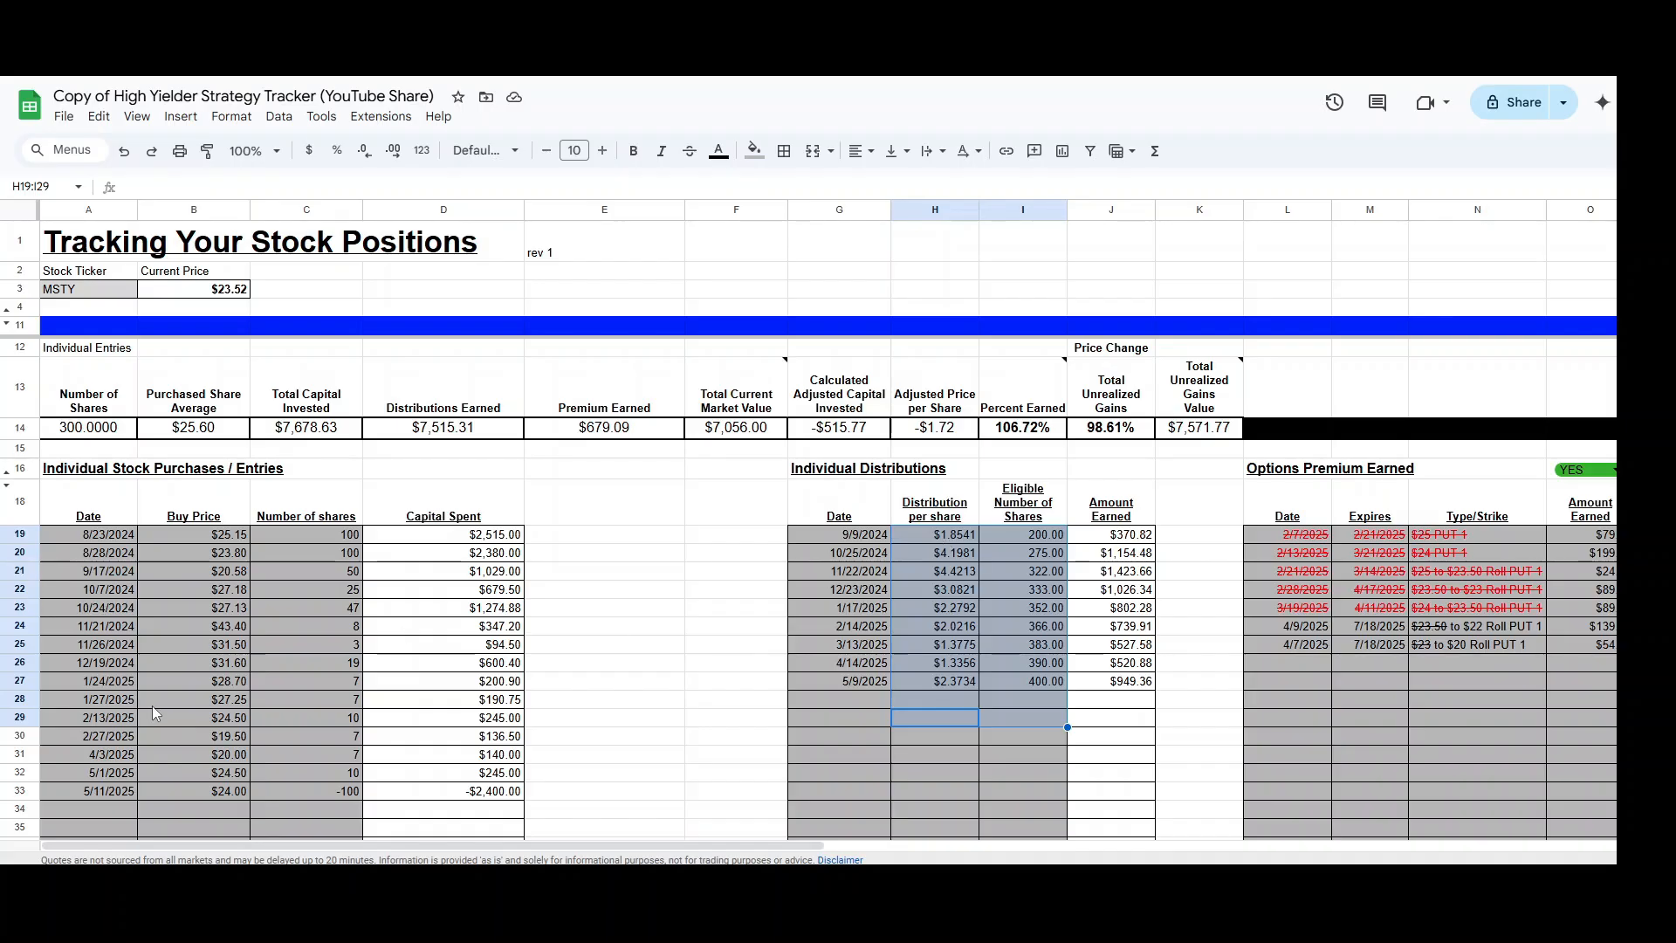
click(644, 557)
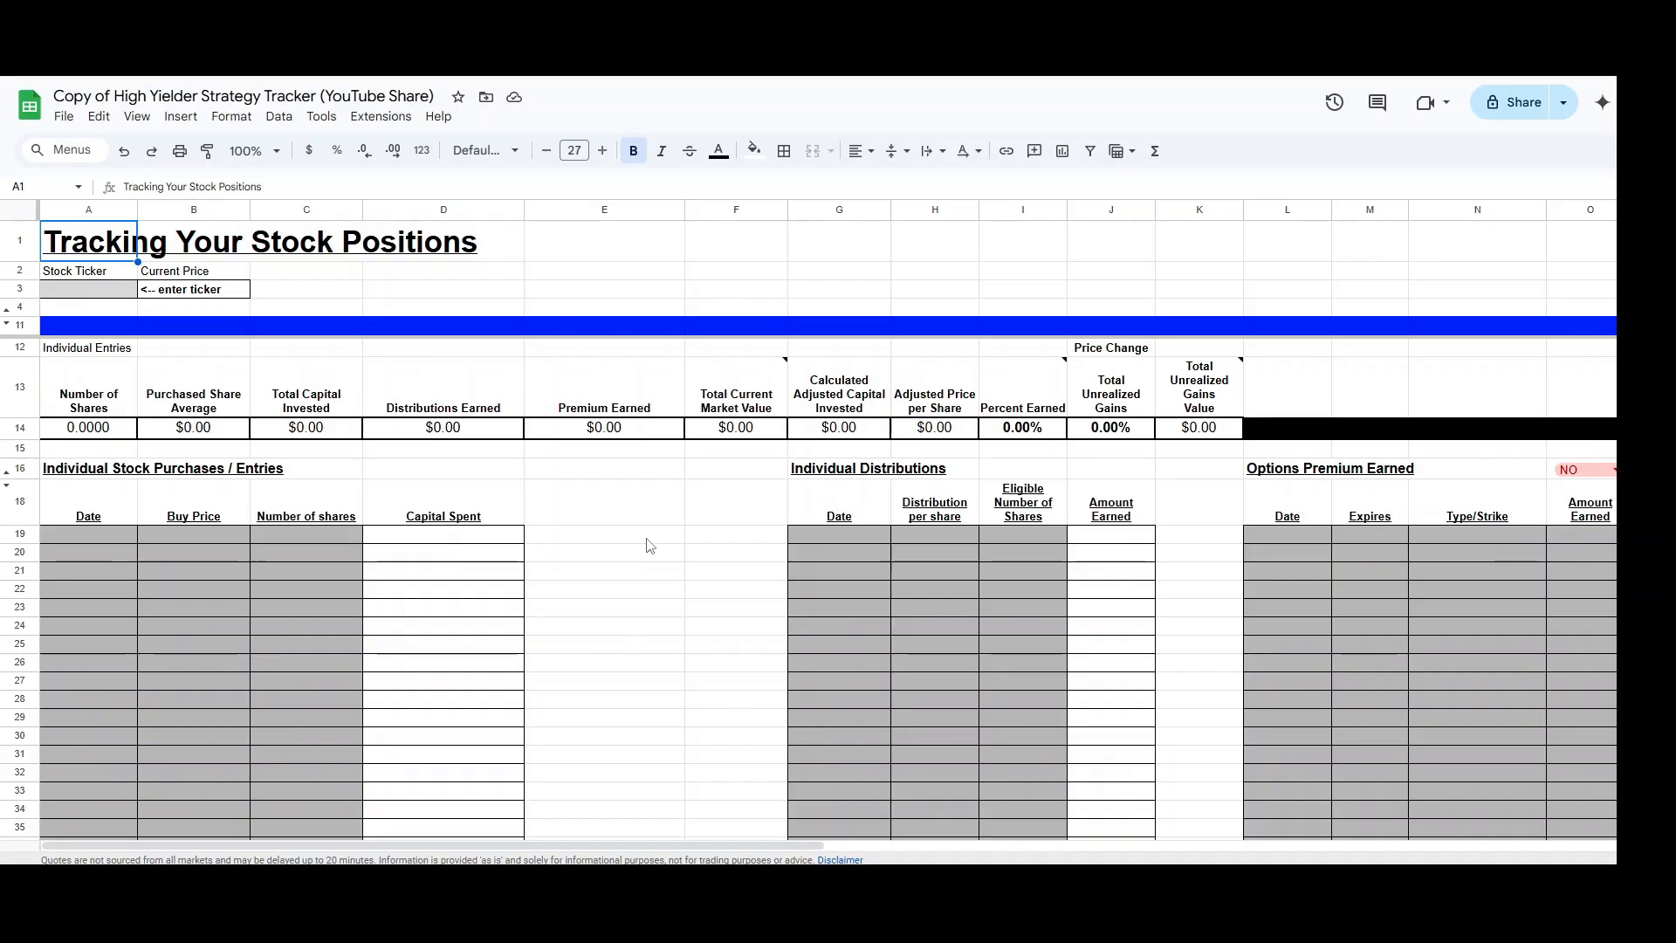
Step: On the blank tracker sheet, set the Include Premium option for Options Premium Earned to YES
drag(604, 347, 604, 606)
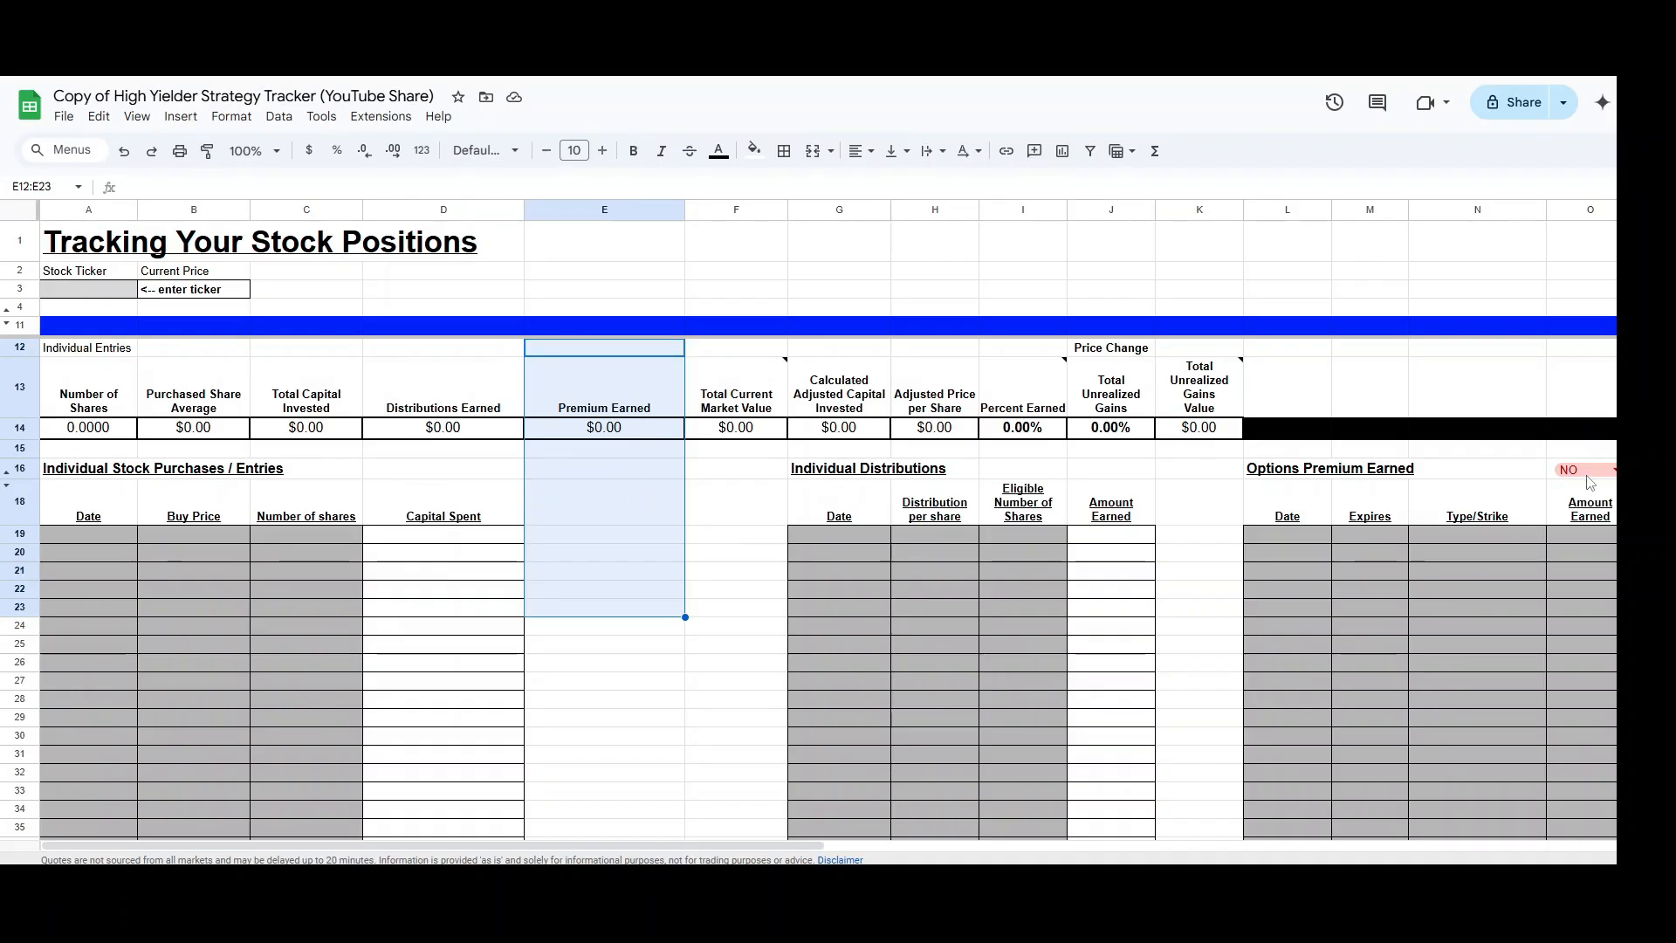
drag(1590, 483, 1582, 384)
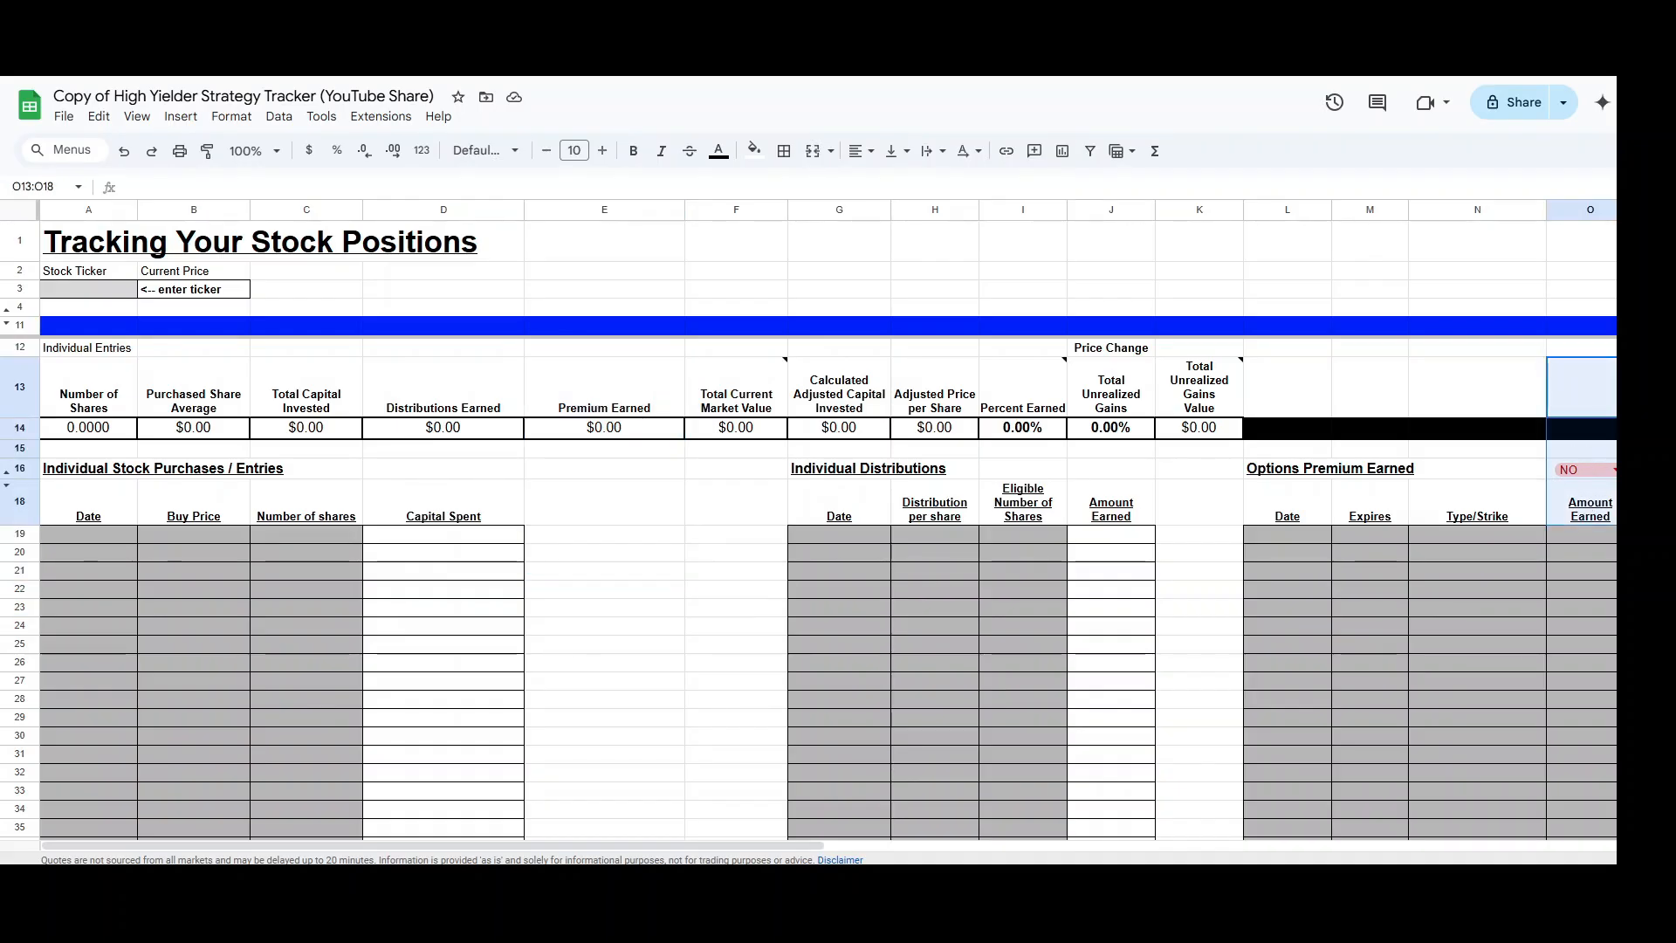
scroll(1514, 497, right, 2)
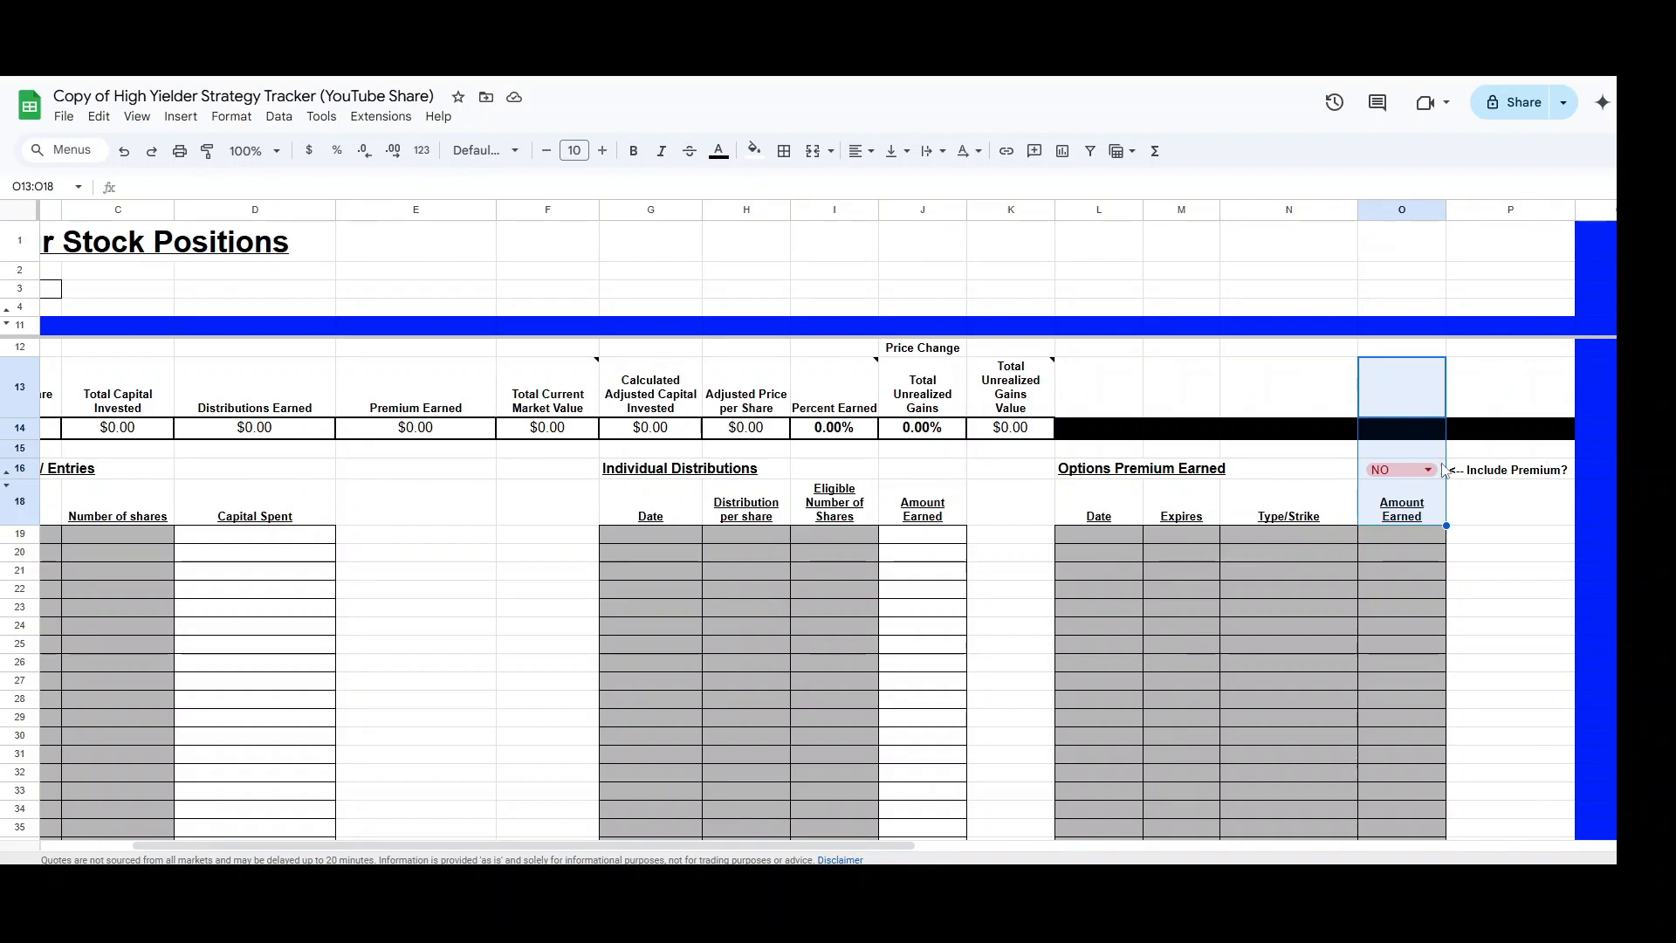
click(1428, 470)
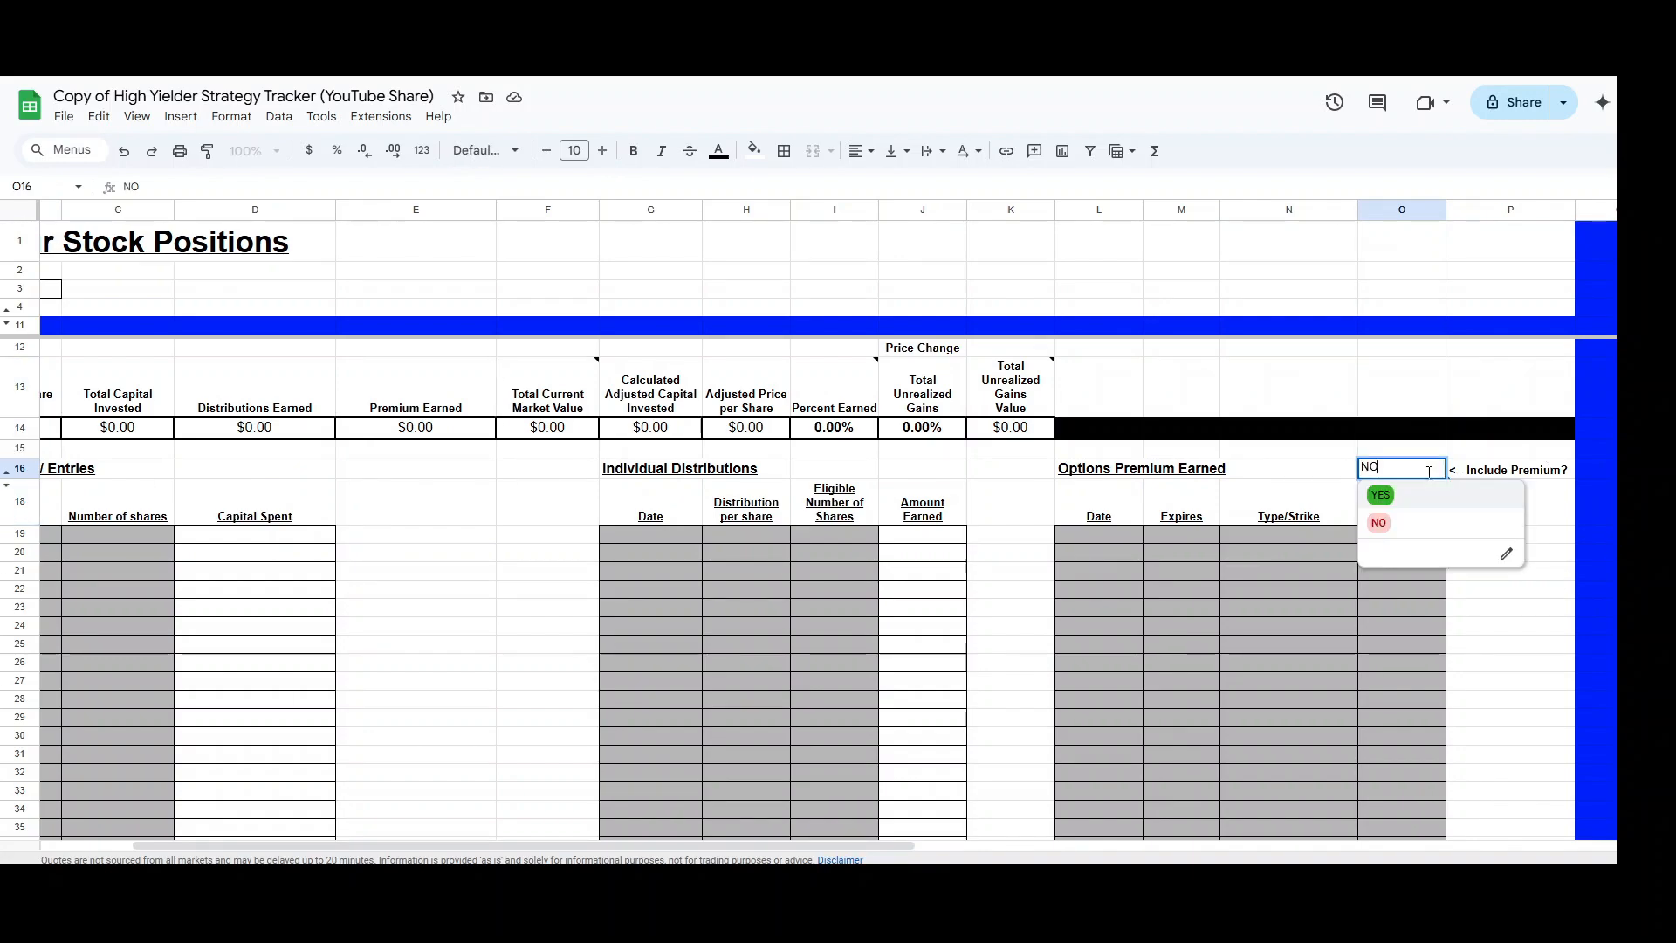
click(1381, 496)
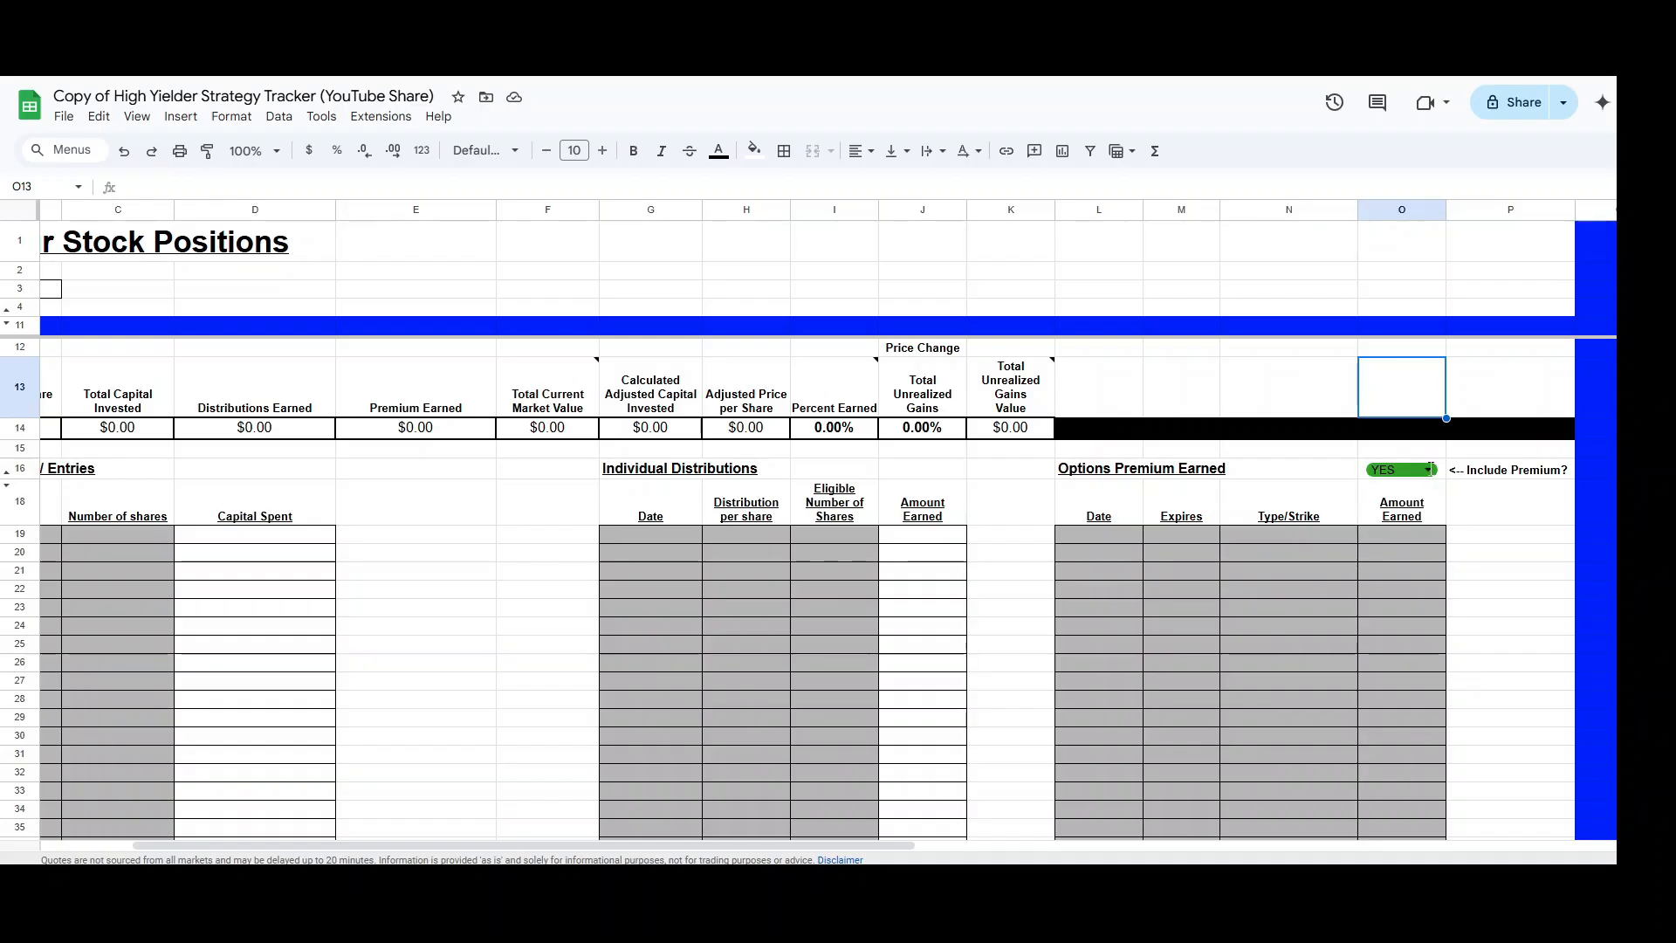
Step: Switch the Include Premium option for Options Premium Earned back to NO
click(1428, 470)
click(1382, 524)
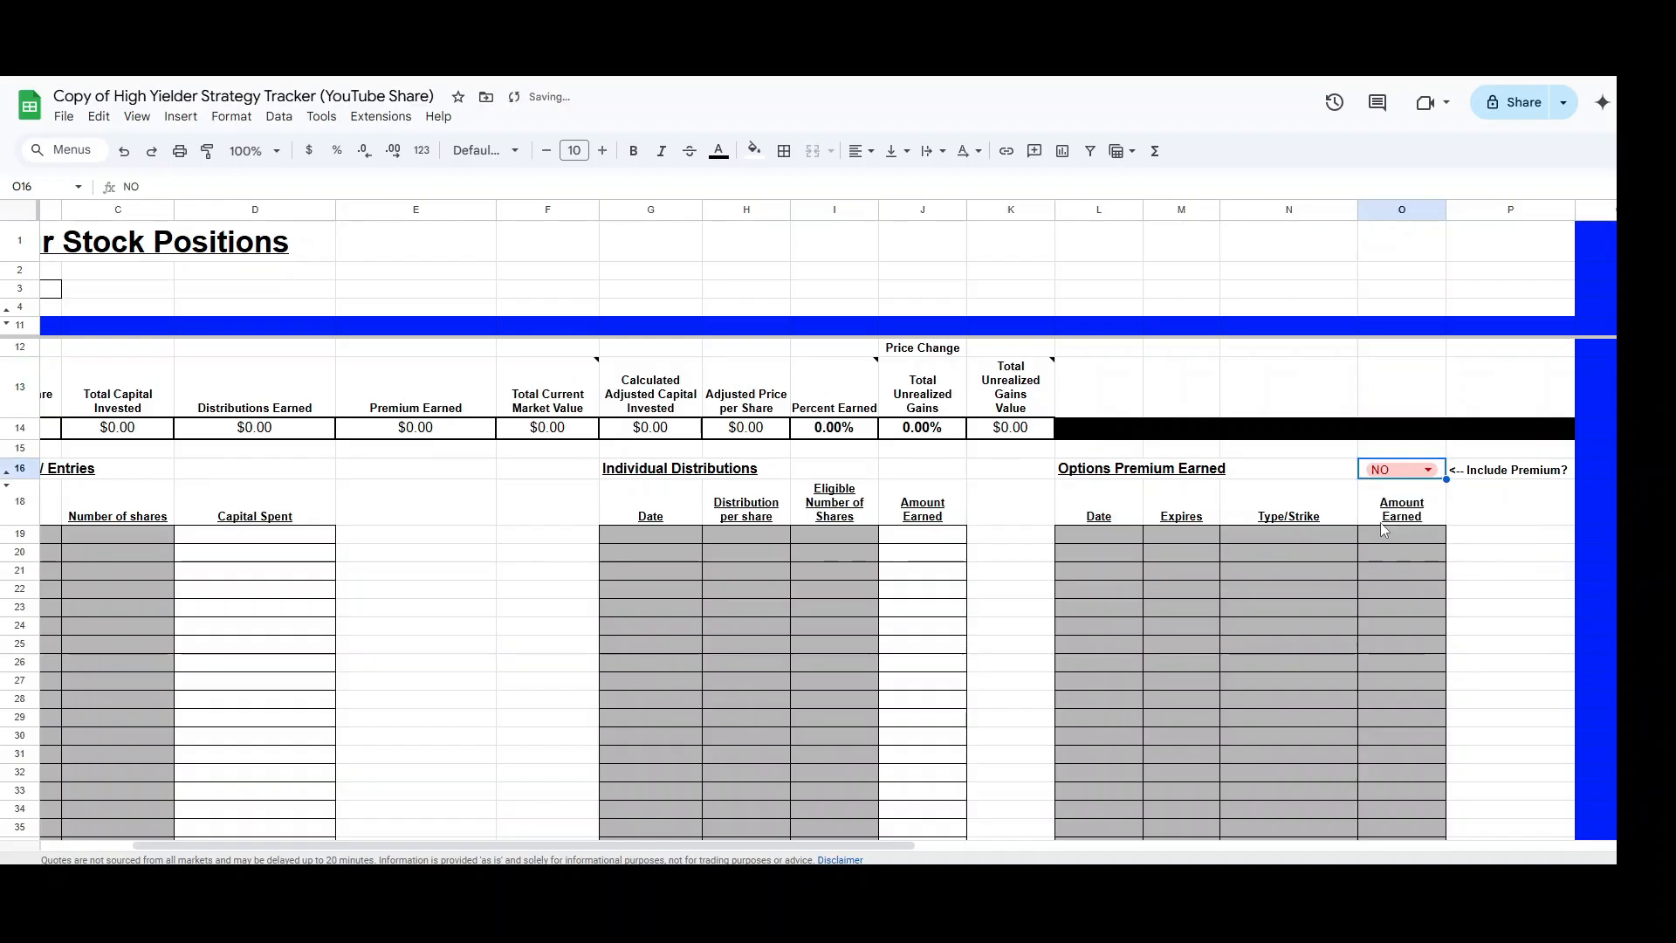
click(1500, 534)
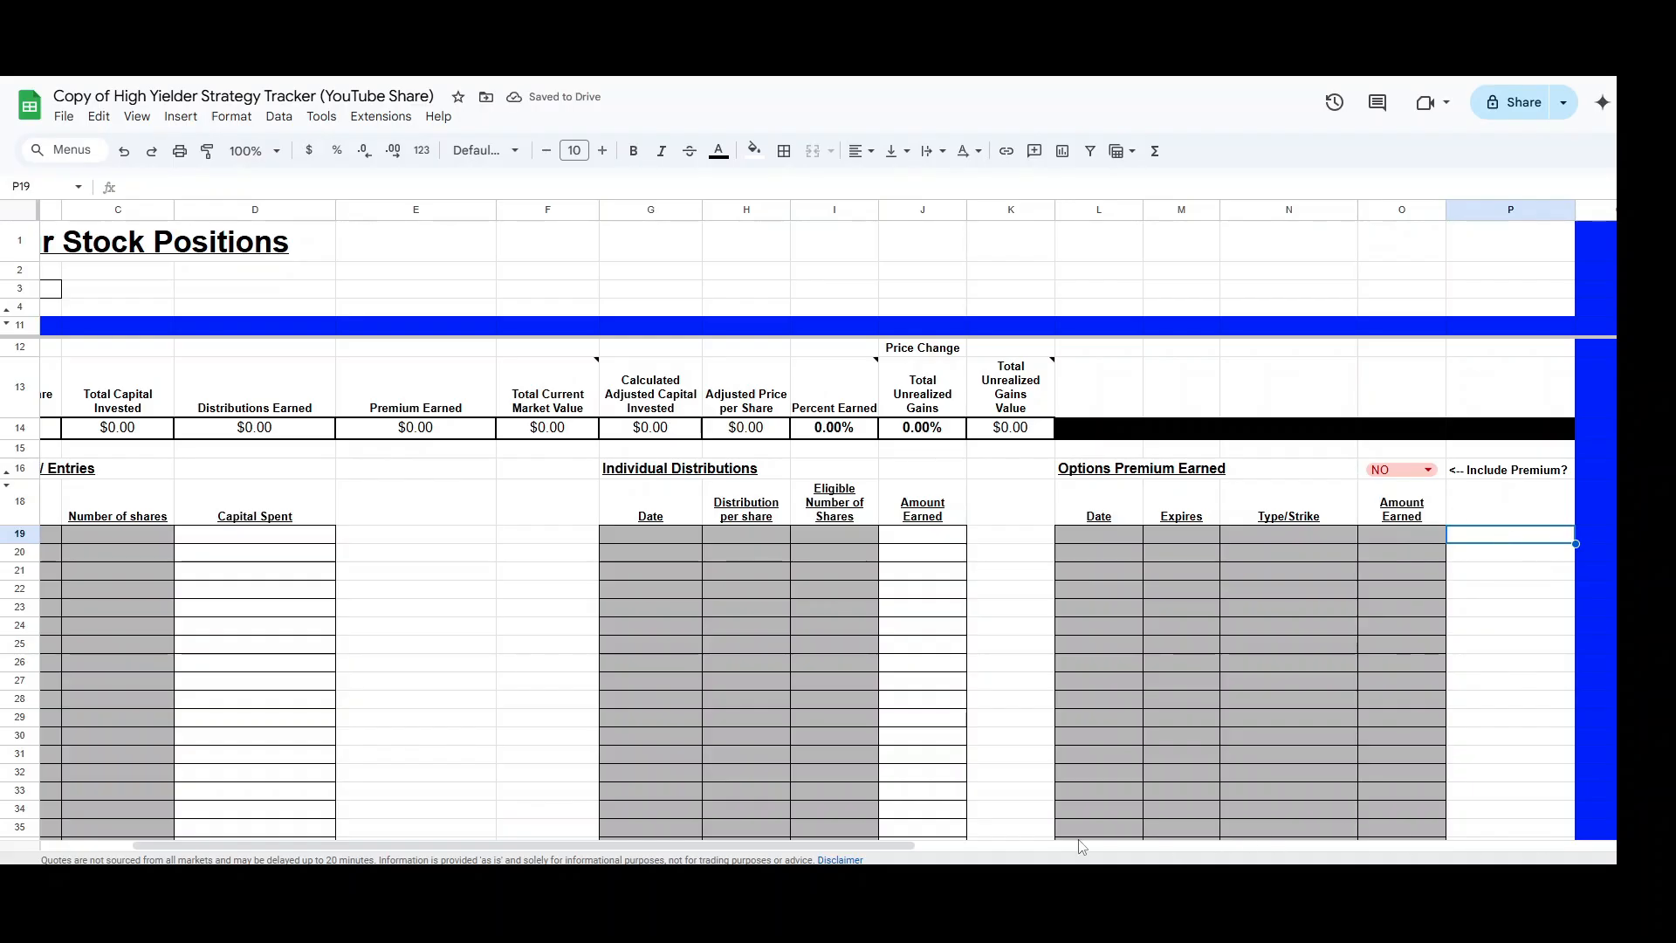
Step: Open the instructions sheet and review the copy instructions, column explanations, fill-out steps and revision log
drag(869, 846, 477, 844)
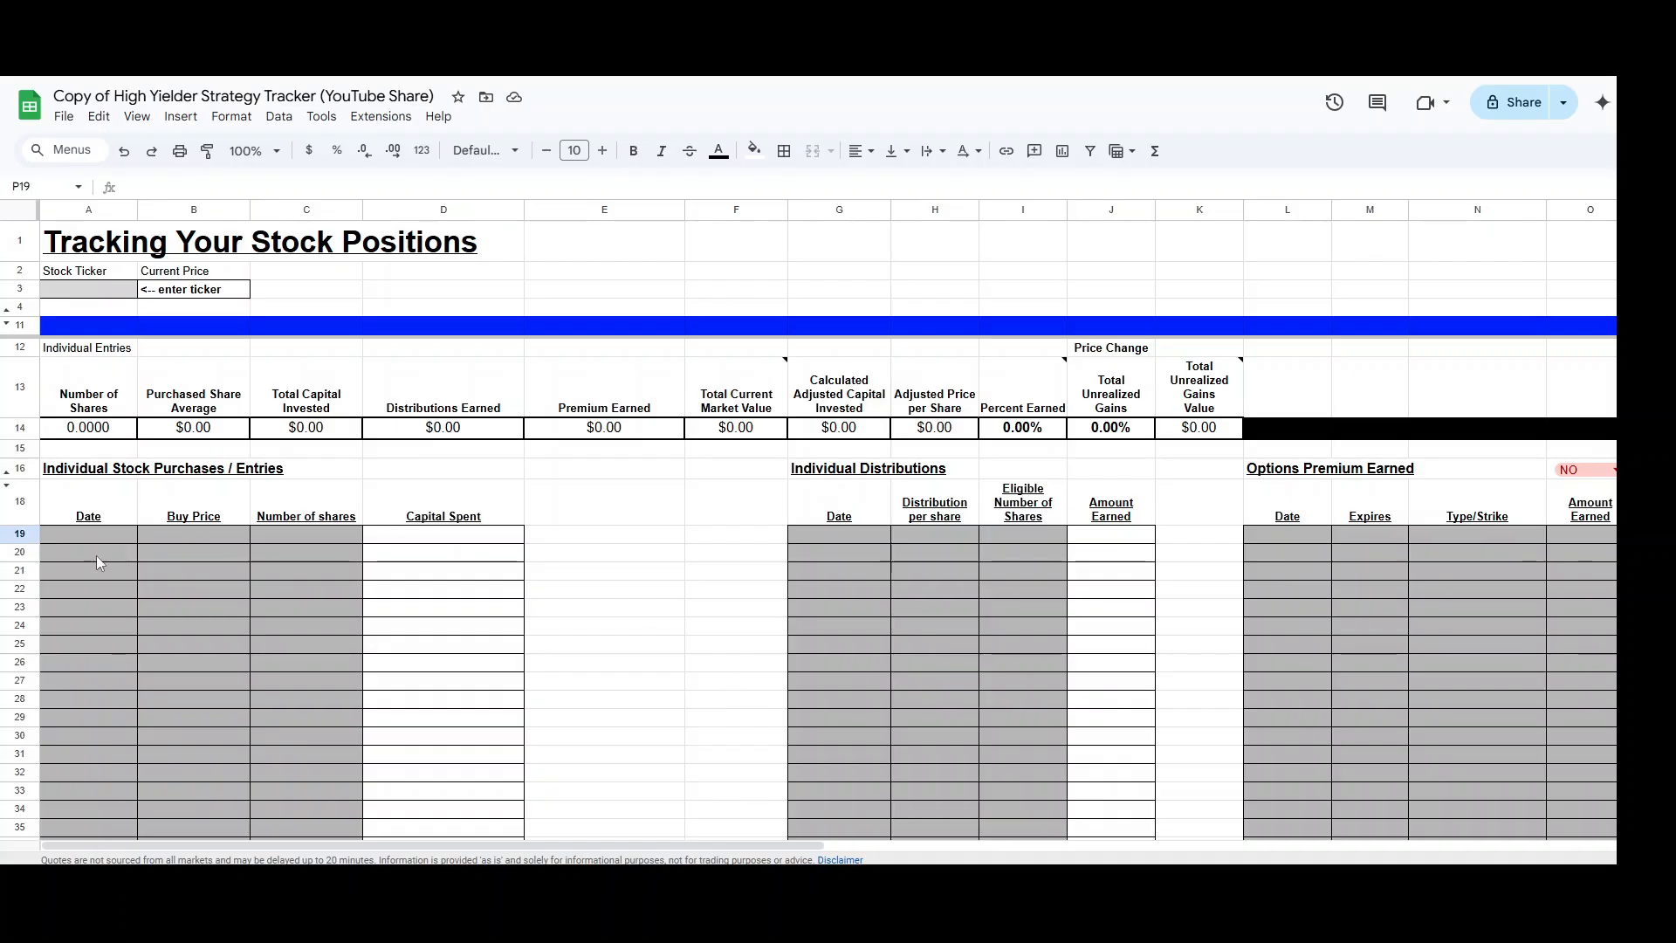
mouse_move(1242, 425)
key(ctrl+shift+Page_Up)
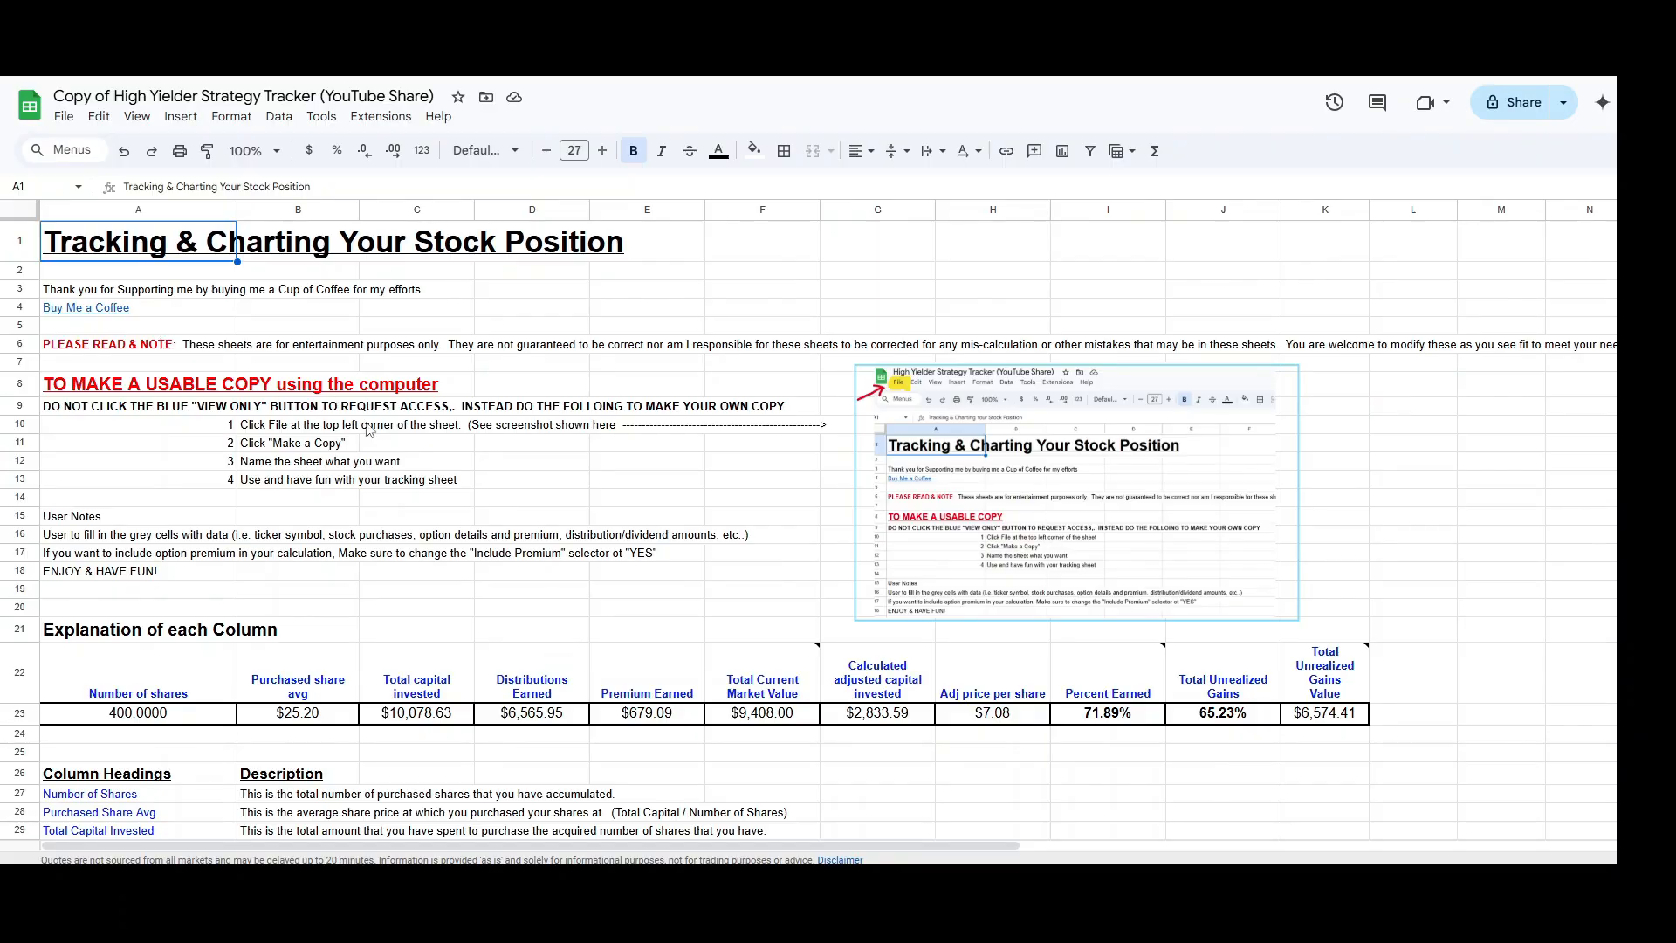
scroll(410, 491, down, 1)
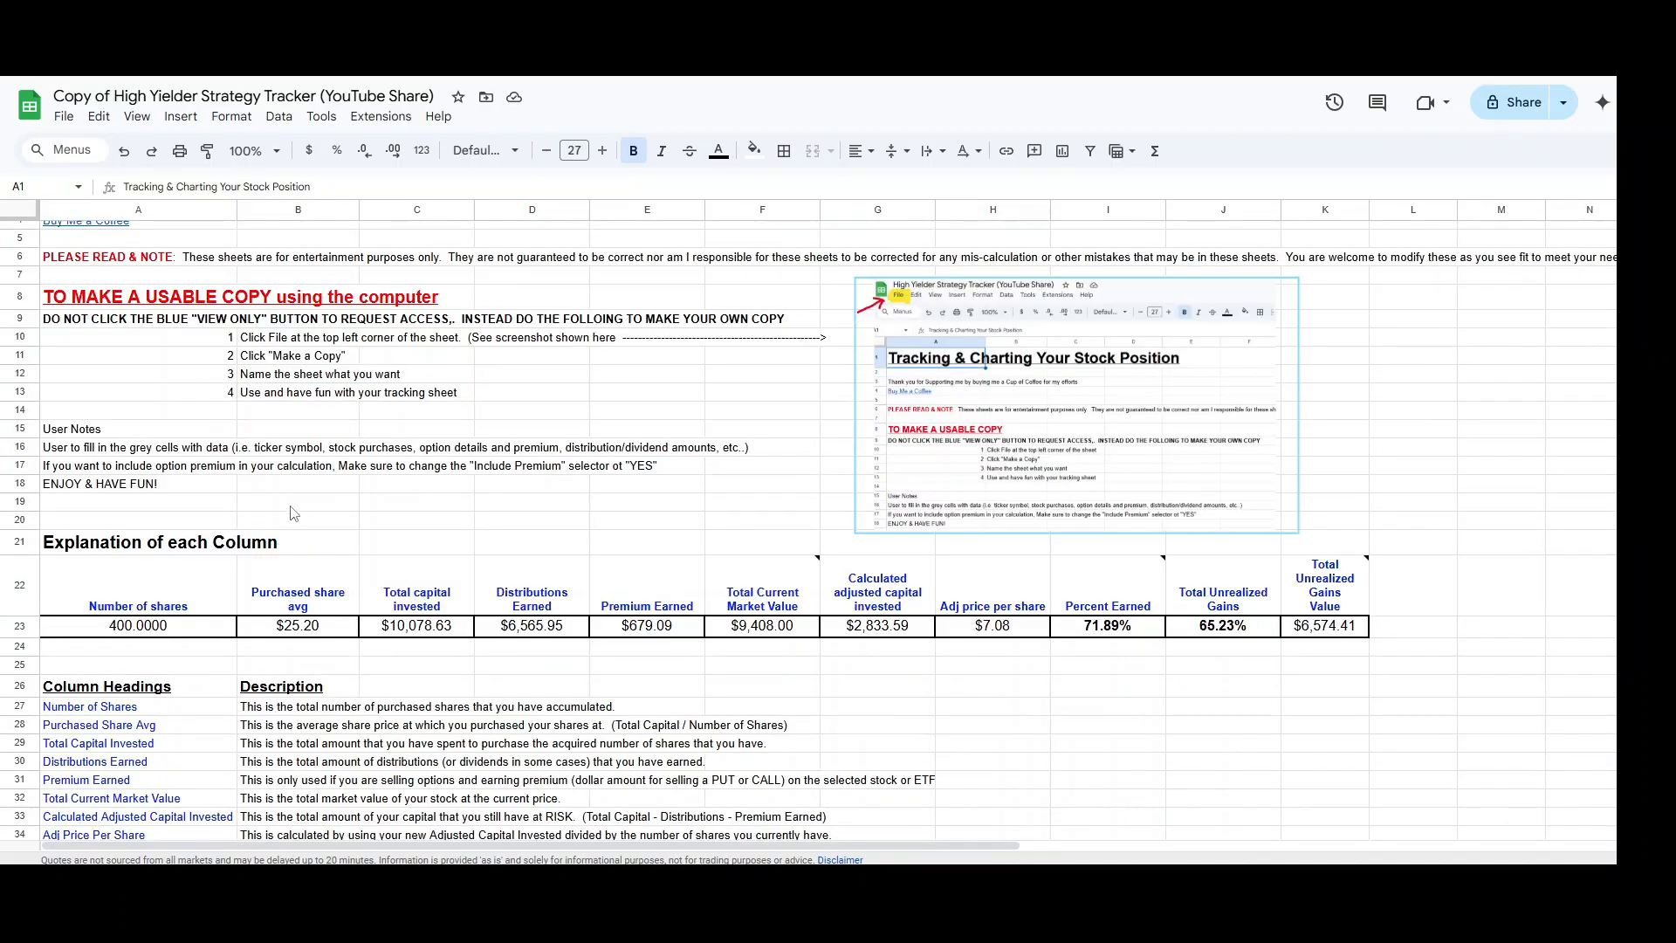
scroll(595, 493, down, 4)
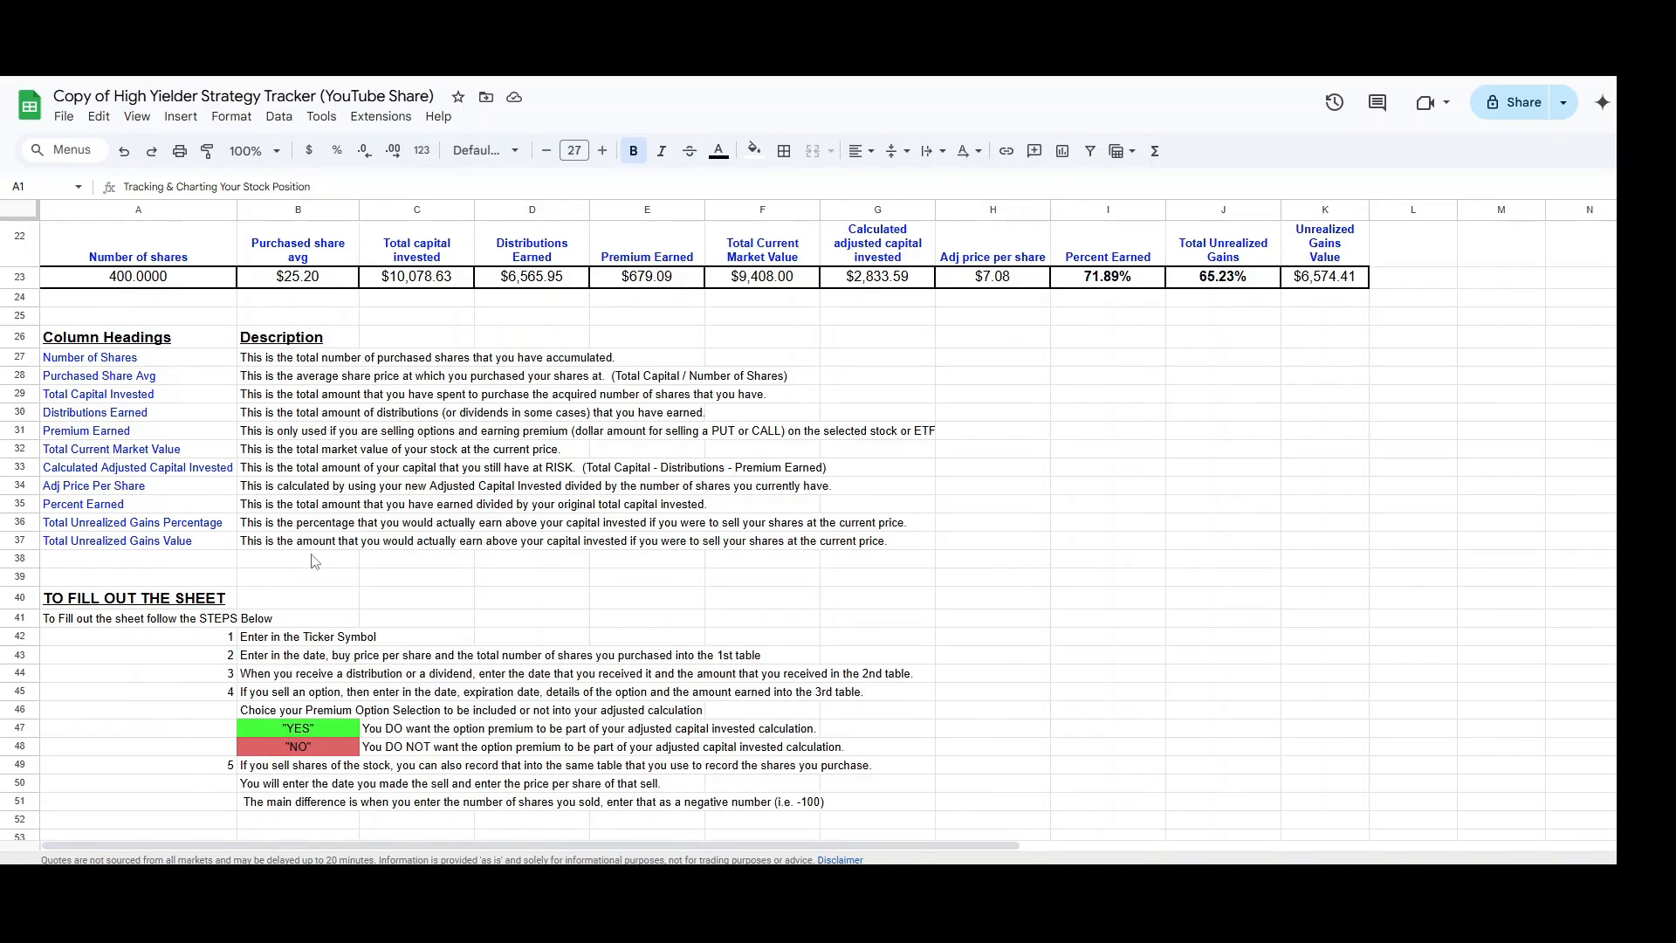
scroll(160, 630, down, 2)
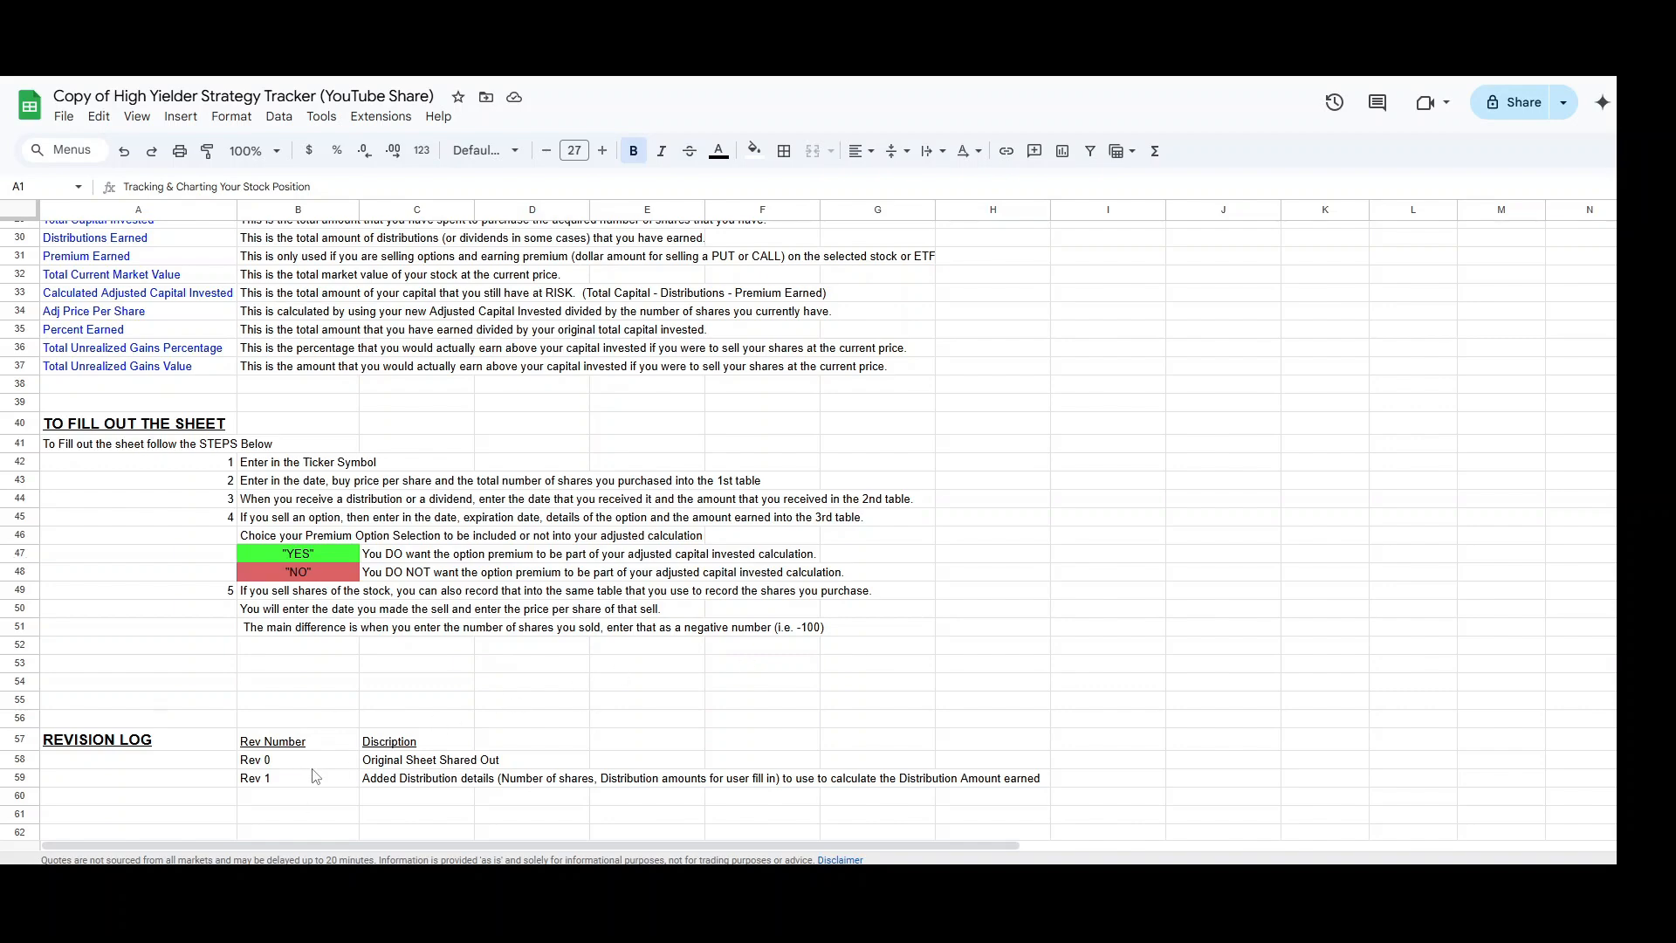
scroll(609, 456, up, 7)
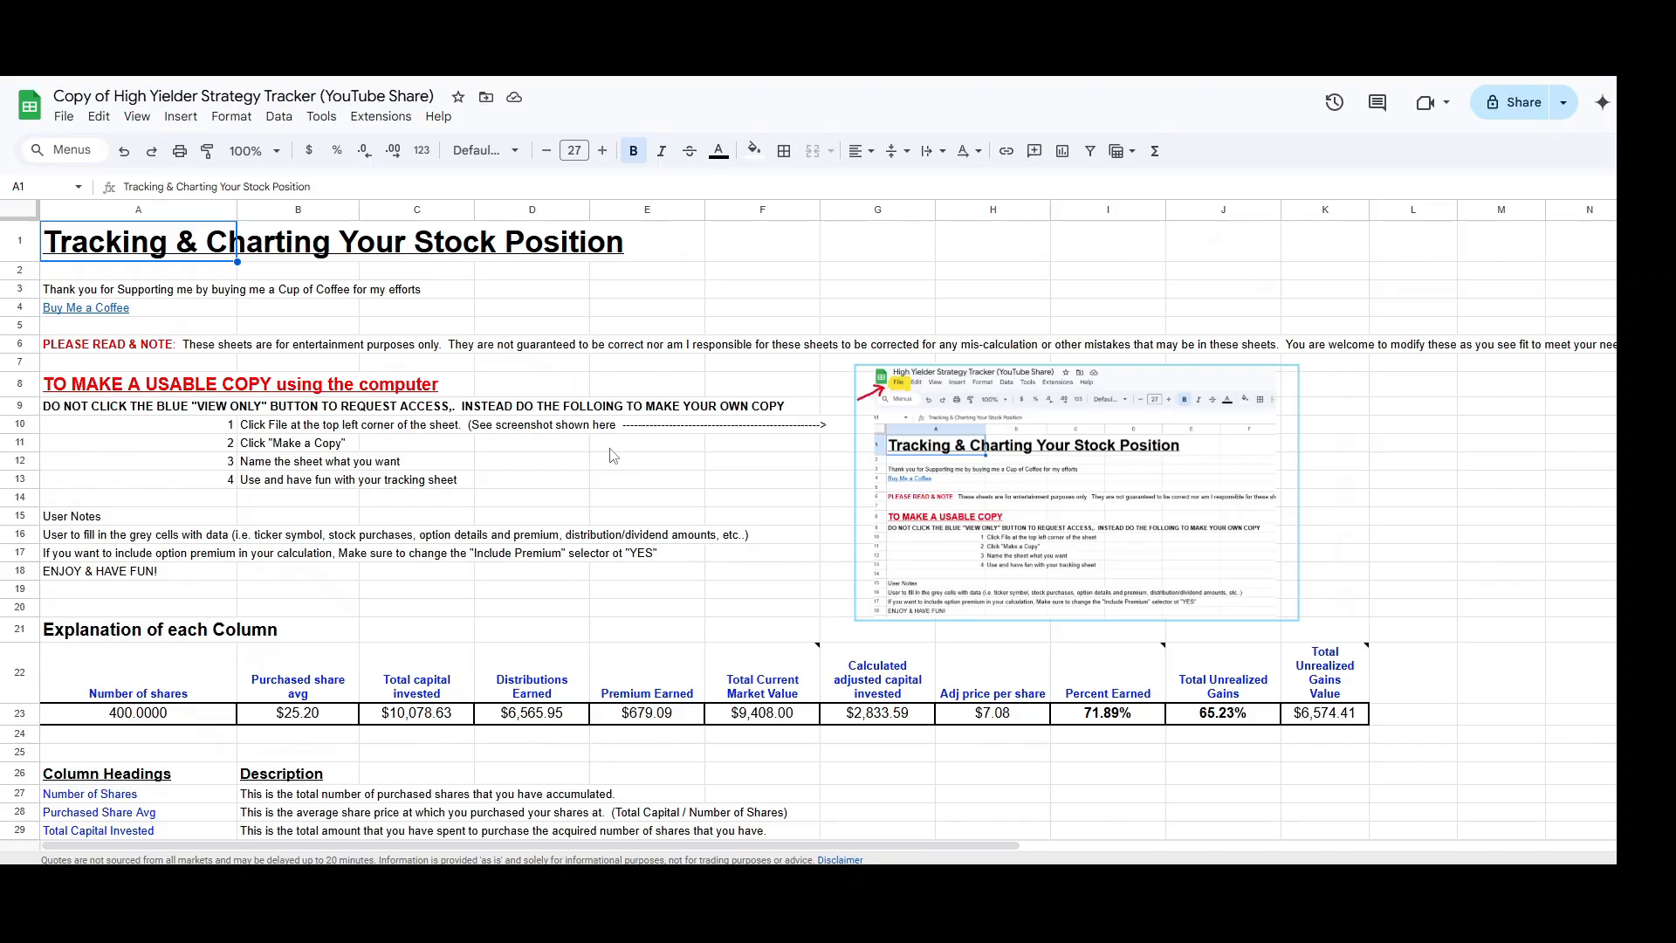